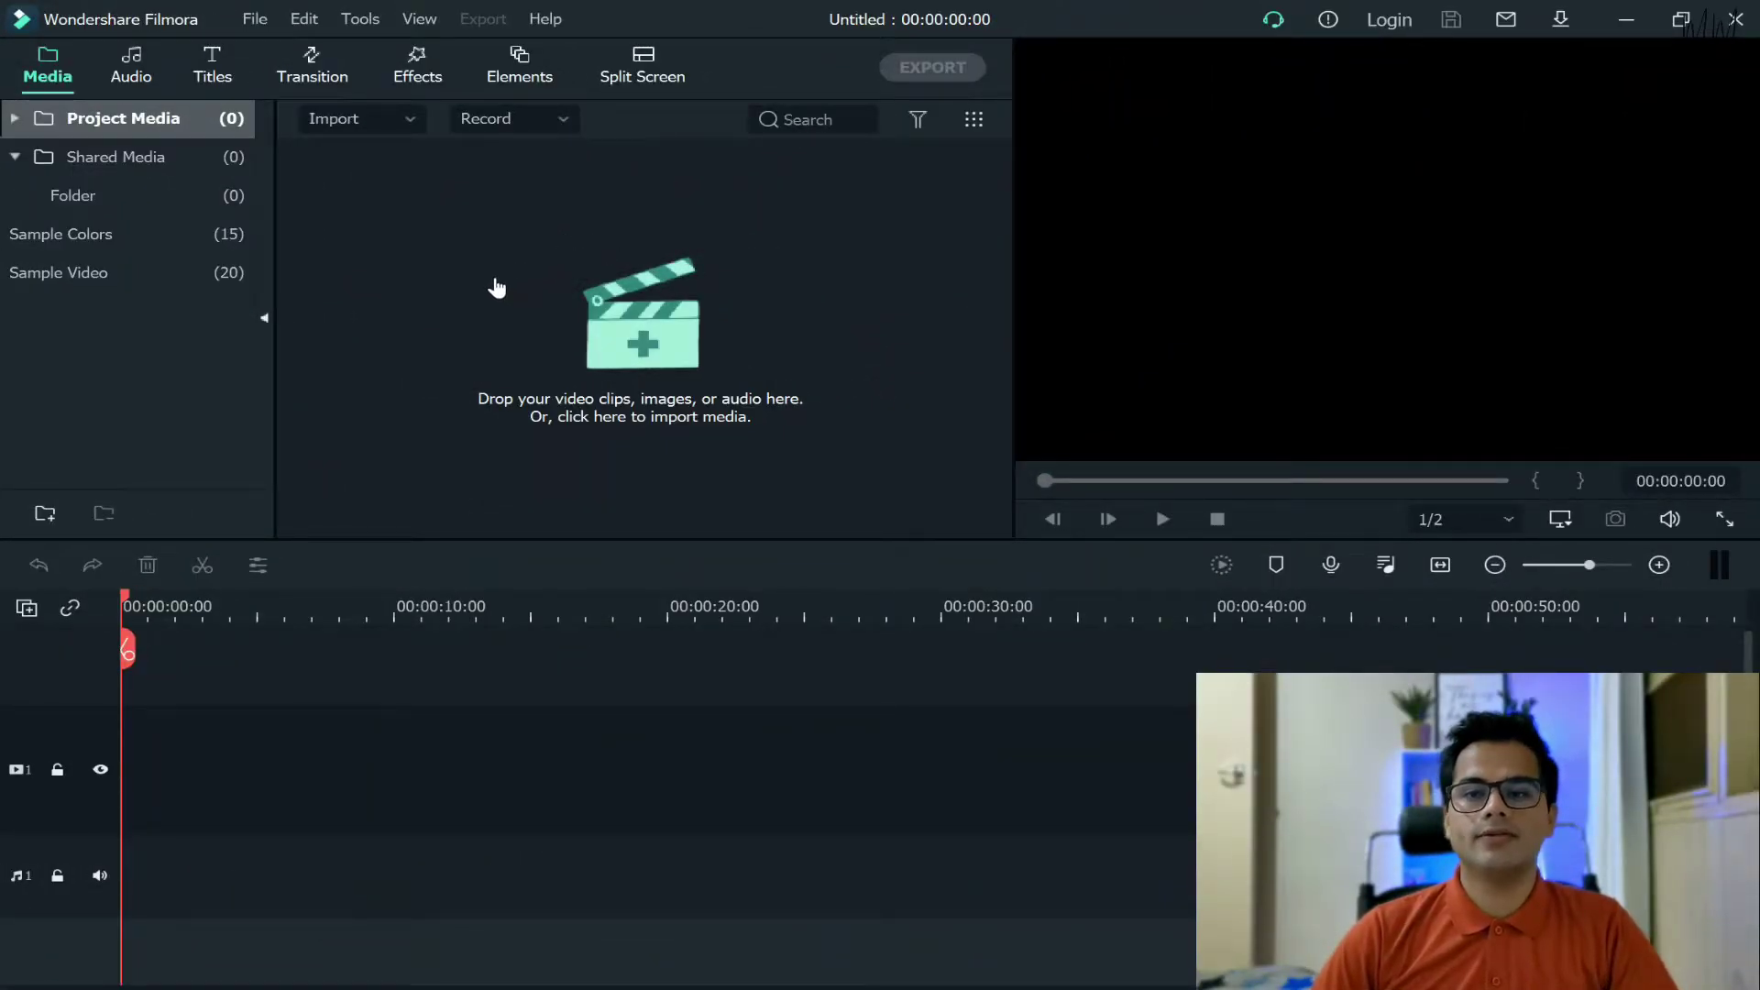
# Place the Travel 01 sample video from Sample Video onto video track 1 at 0:00
pyautogui.click(174, 272)
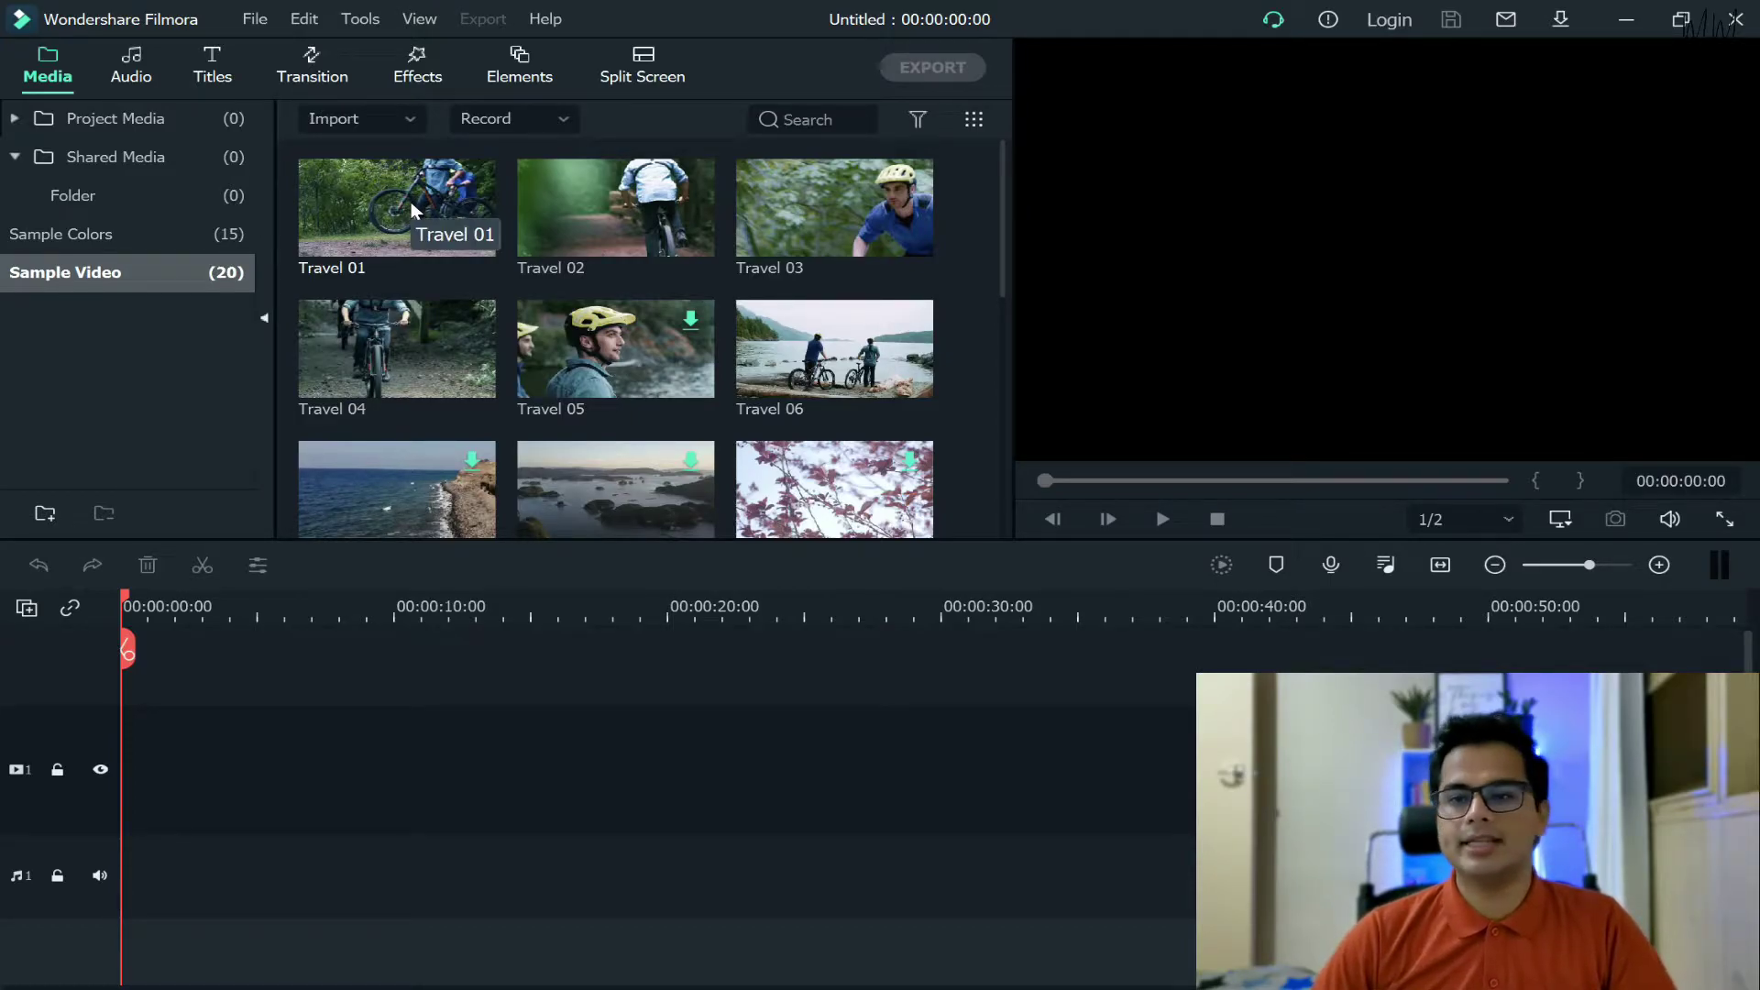
pyautogui.moveTo(390, 217); pyautogui.dragTo(90, 805)
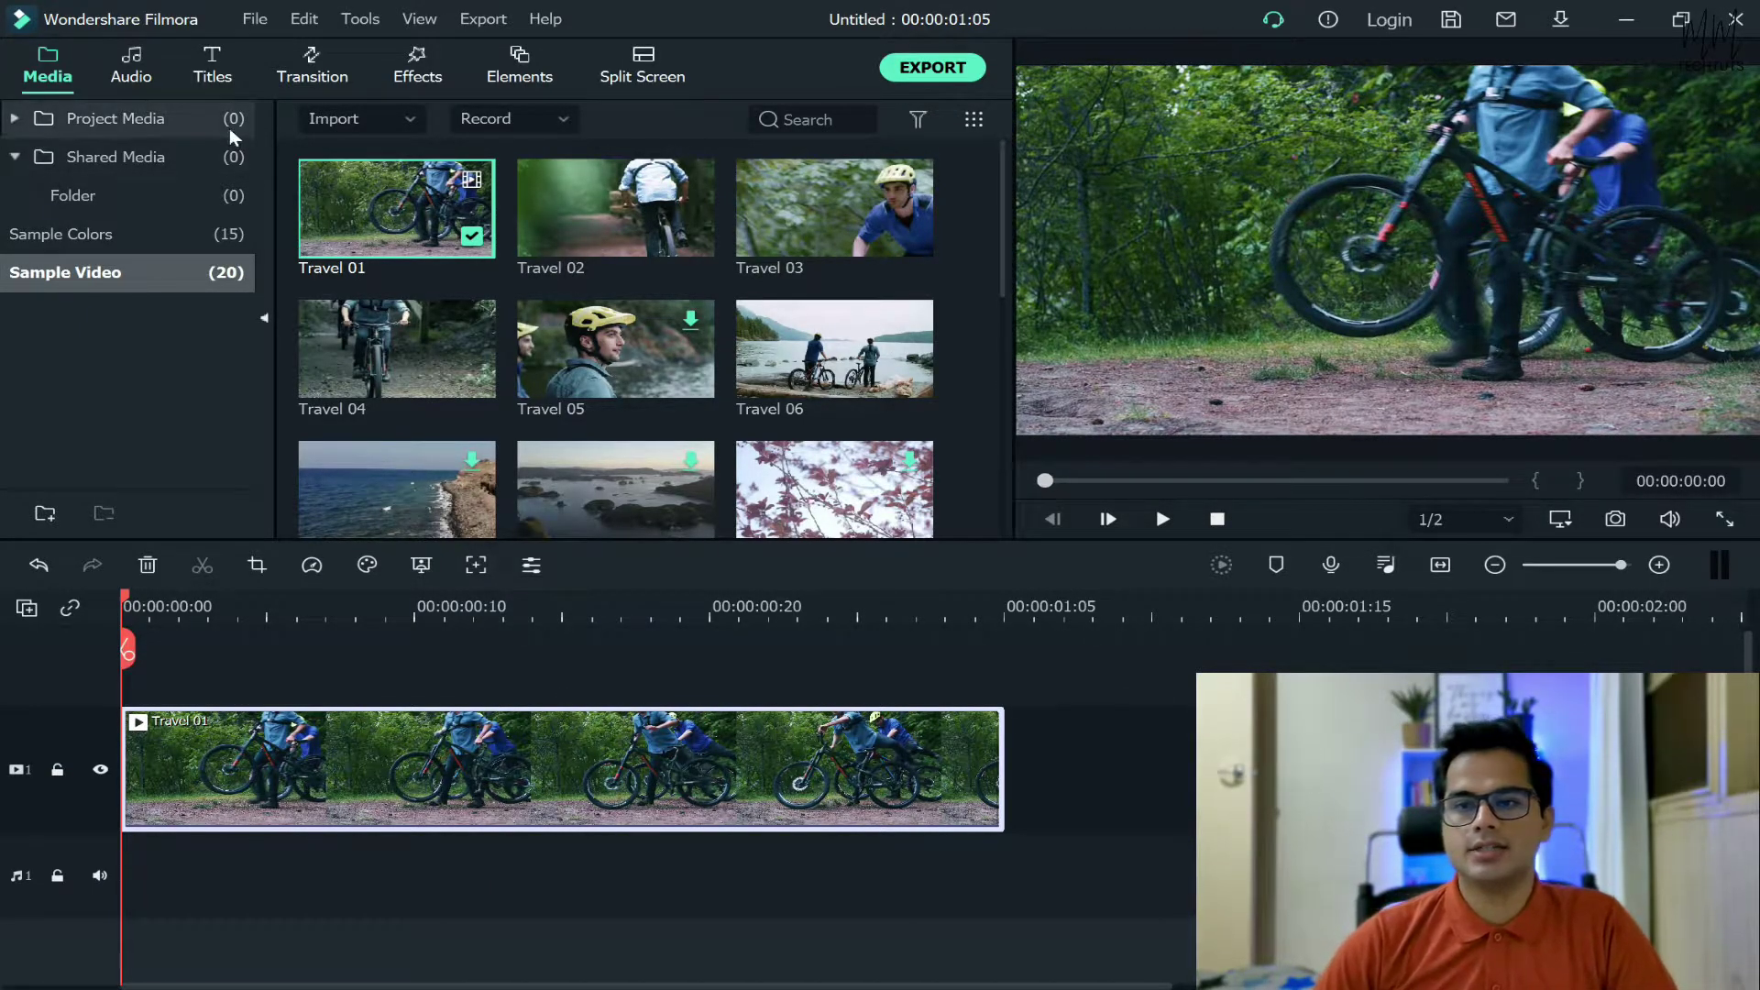
# Show the 18 Distortion filters under Effects > Filters in the effects library
pyautogui.click(419, 73)
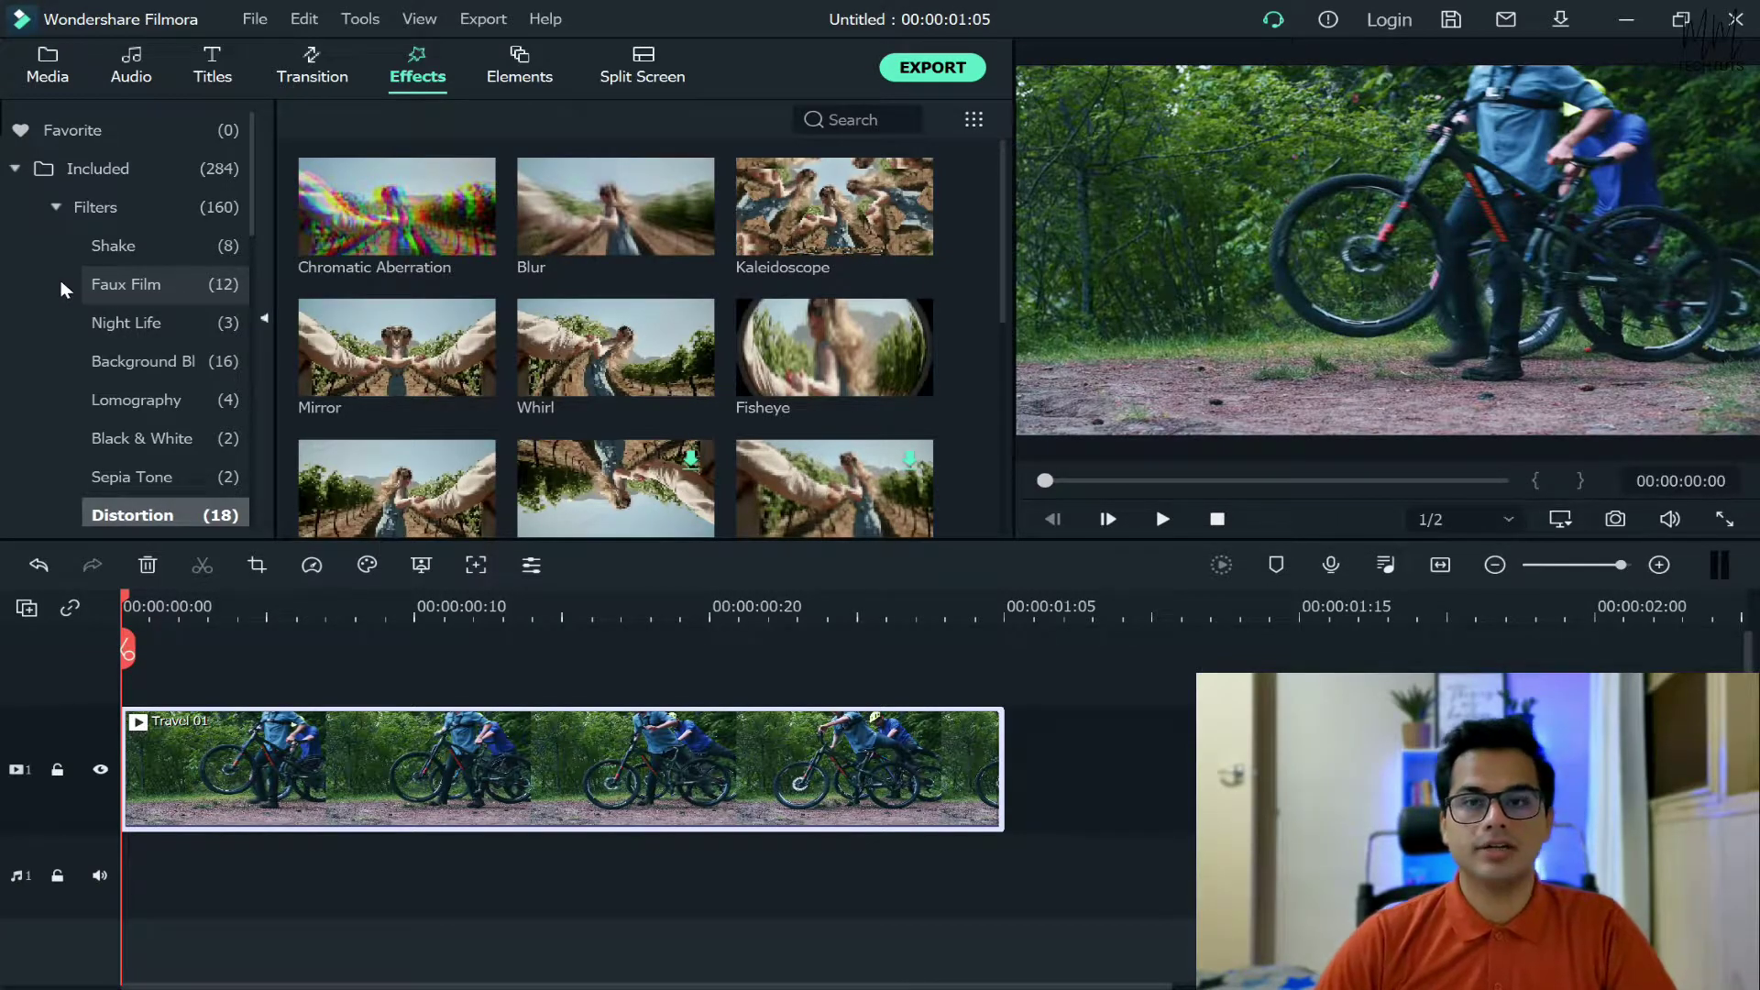
pyautogui.click(134, 201)
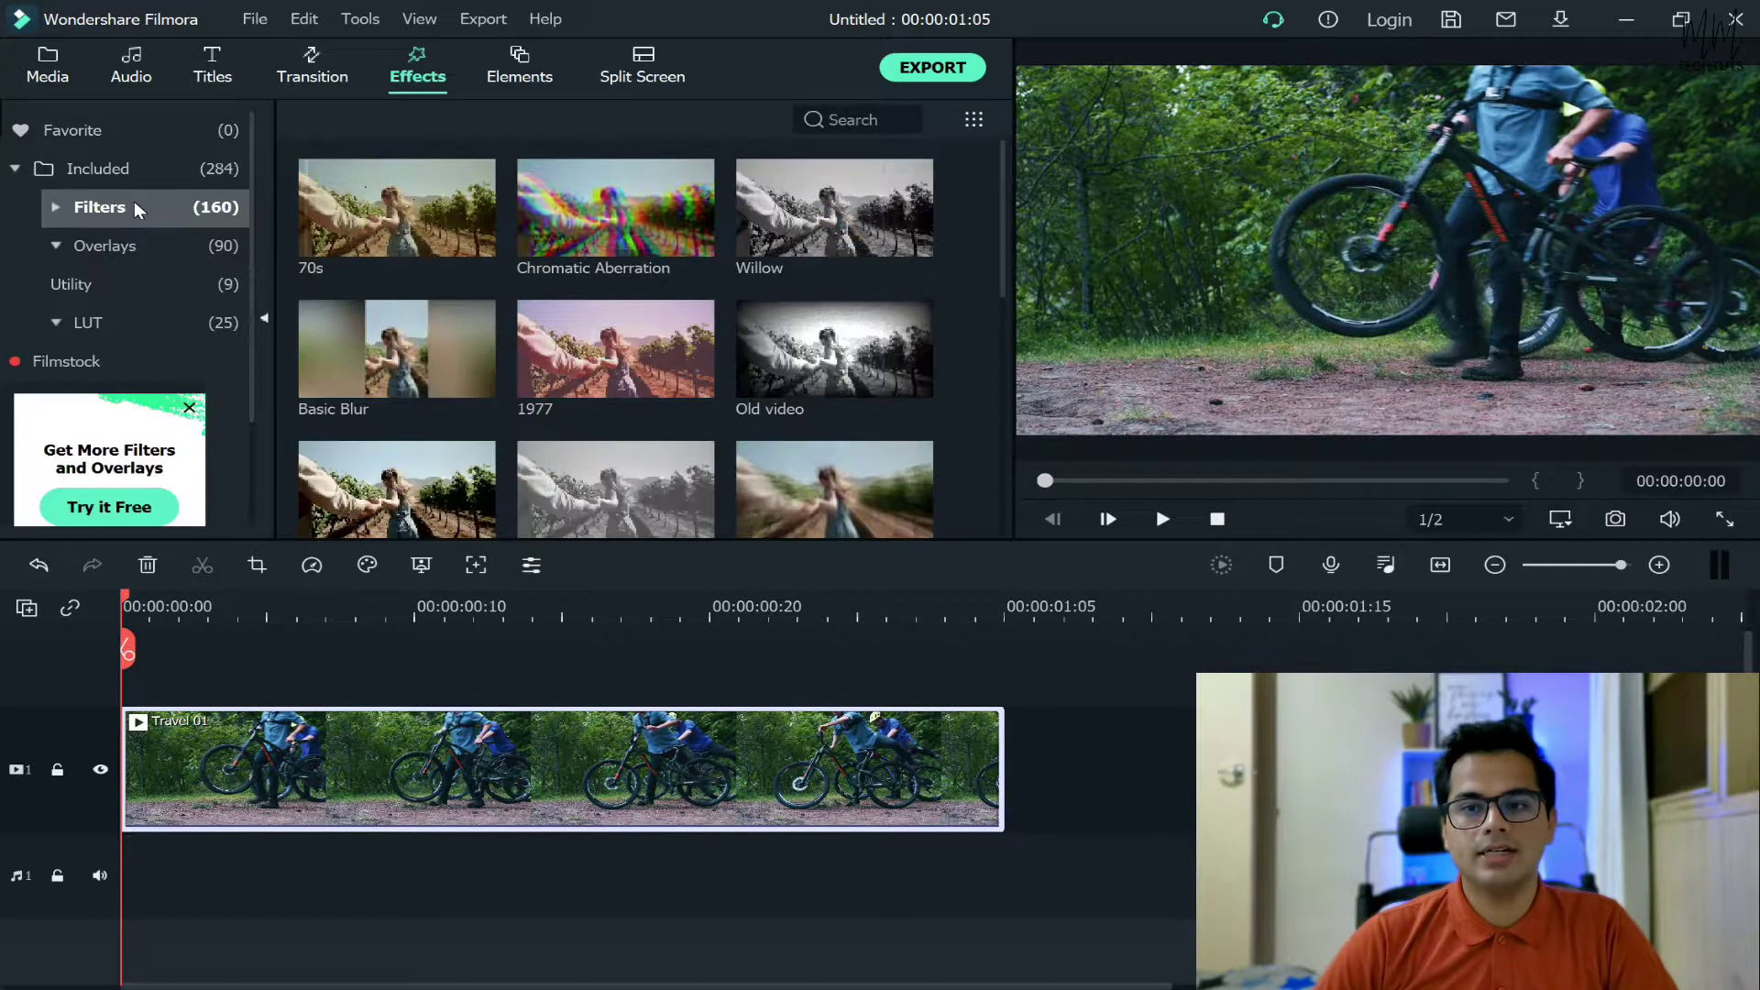
pyautogui.click(103, 211)
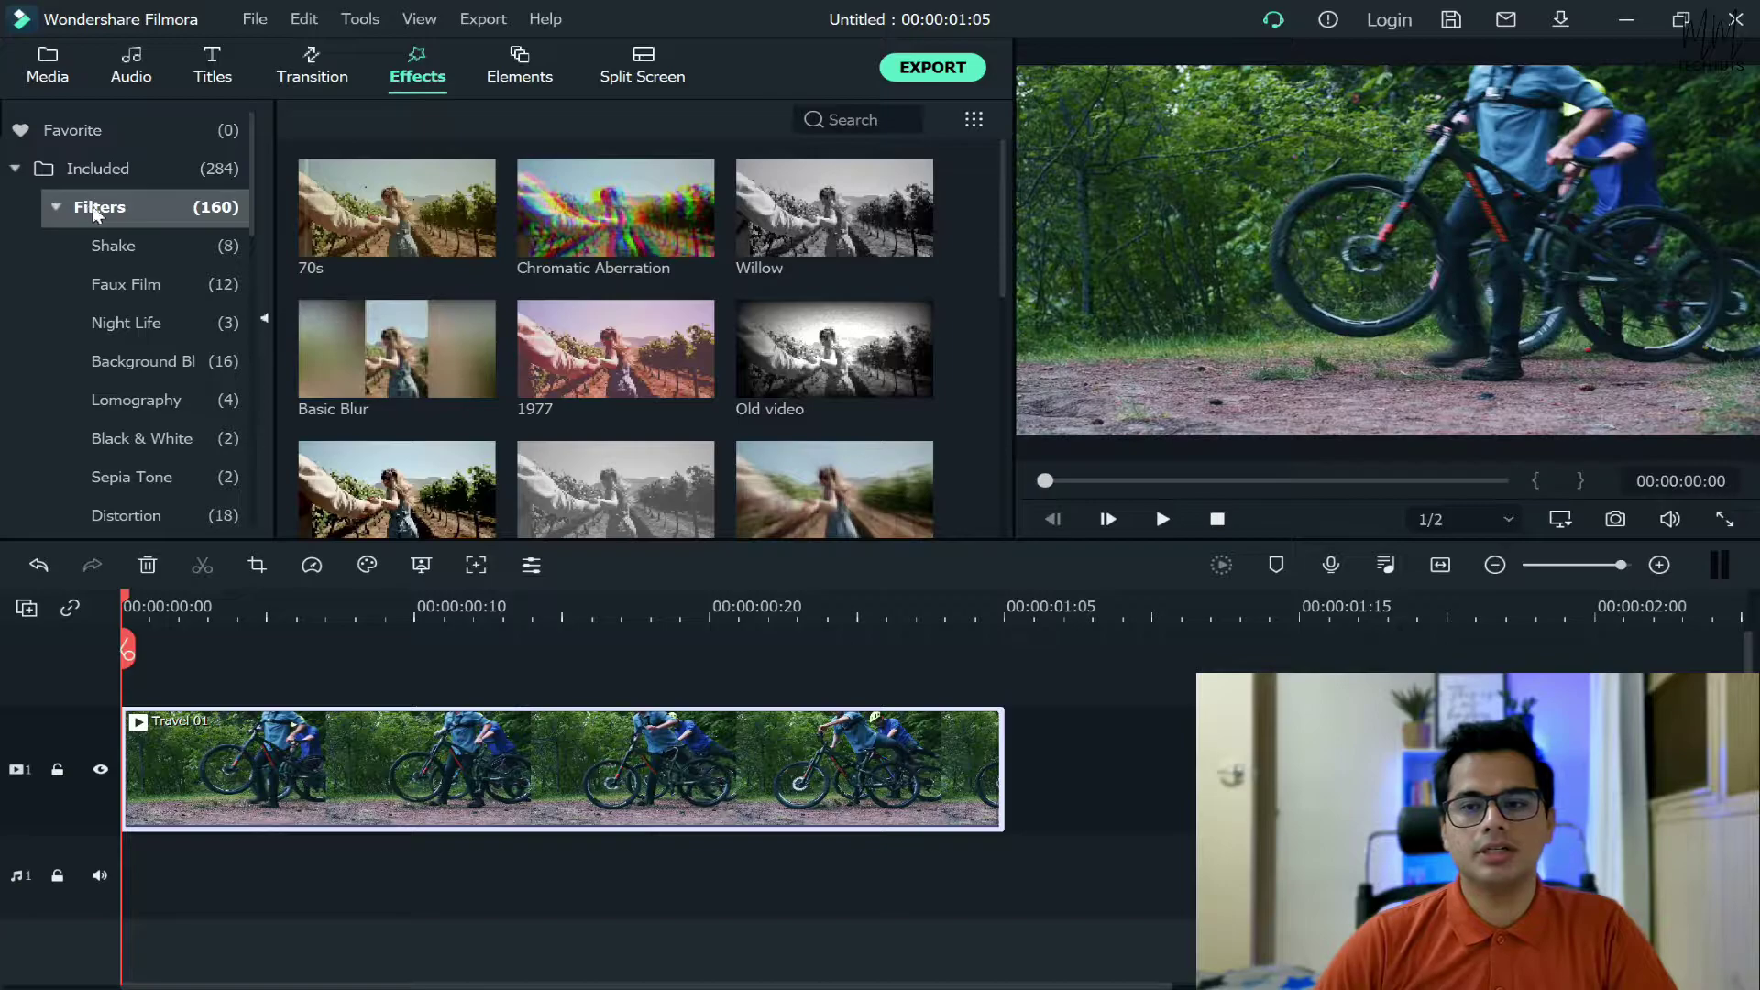
pyautogui.click(158, 519)
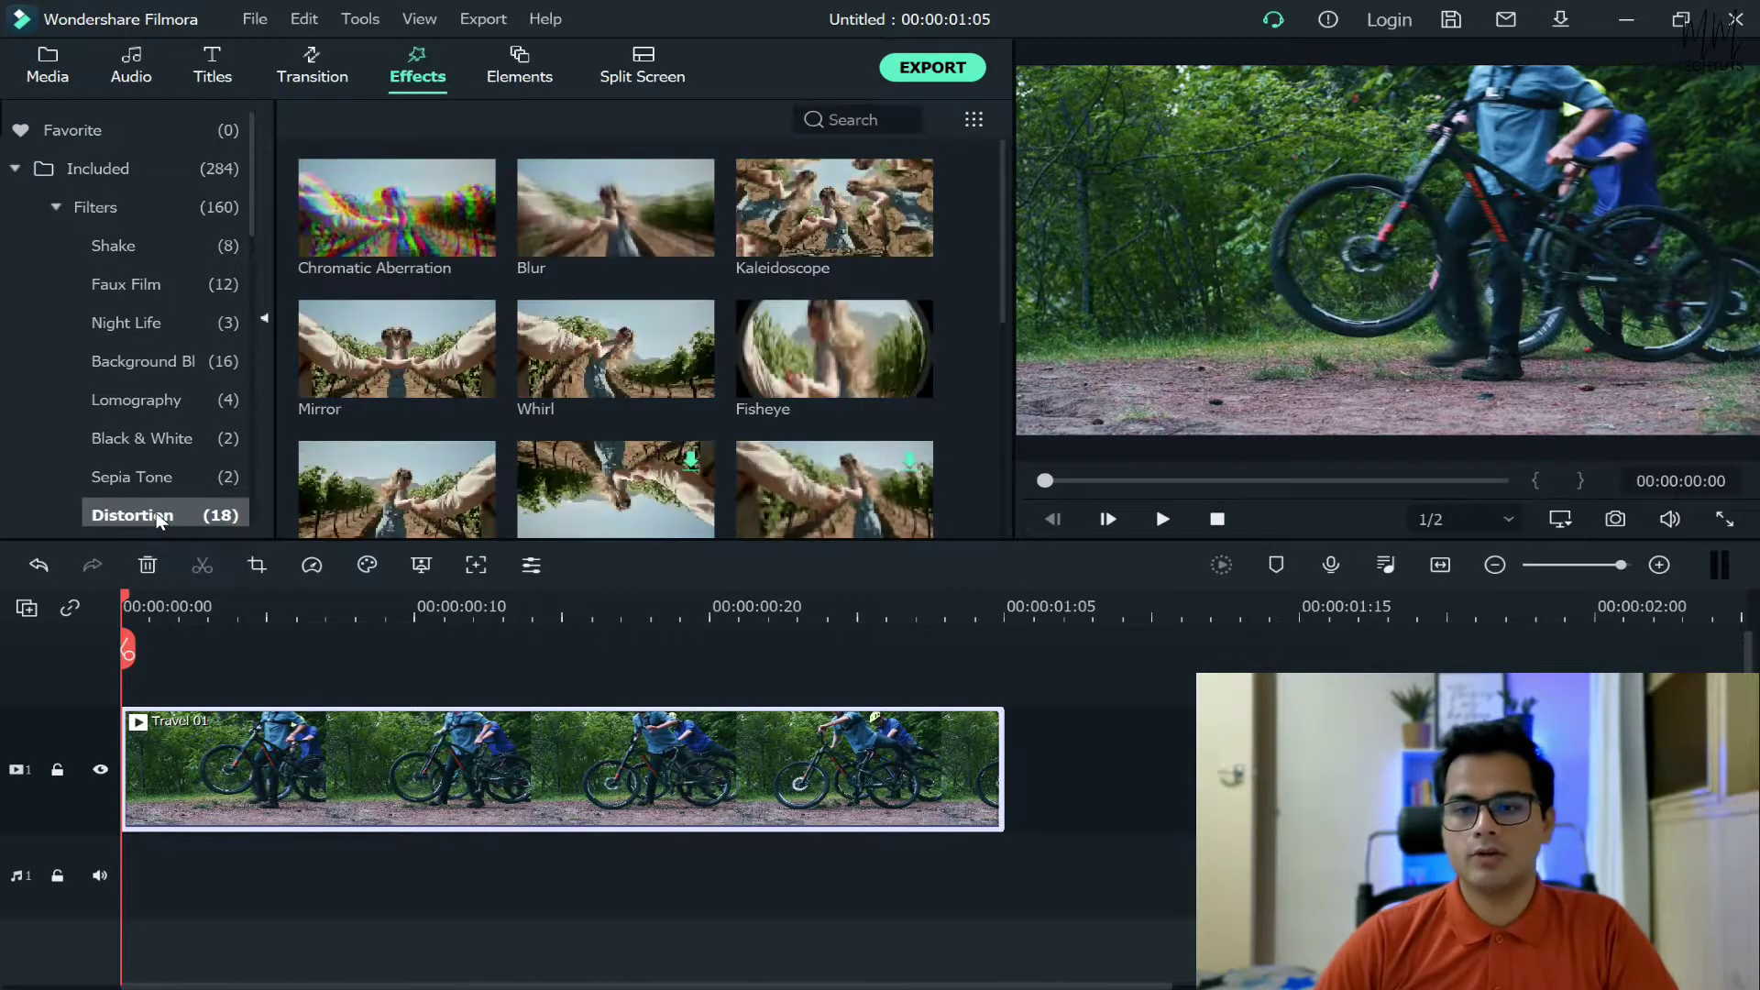
pyautogui.scroll(-1, 211, 454)
pyautogui.scroll(-3, 648, 457)
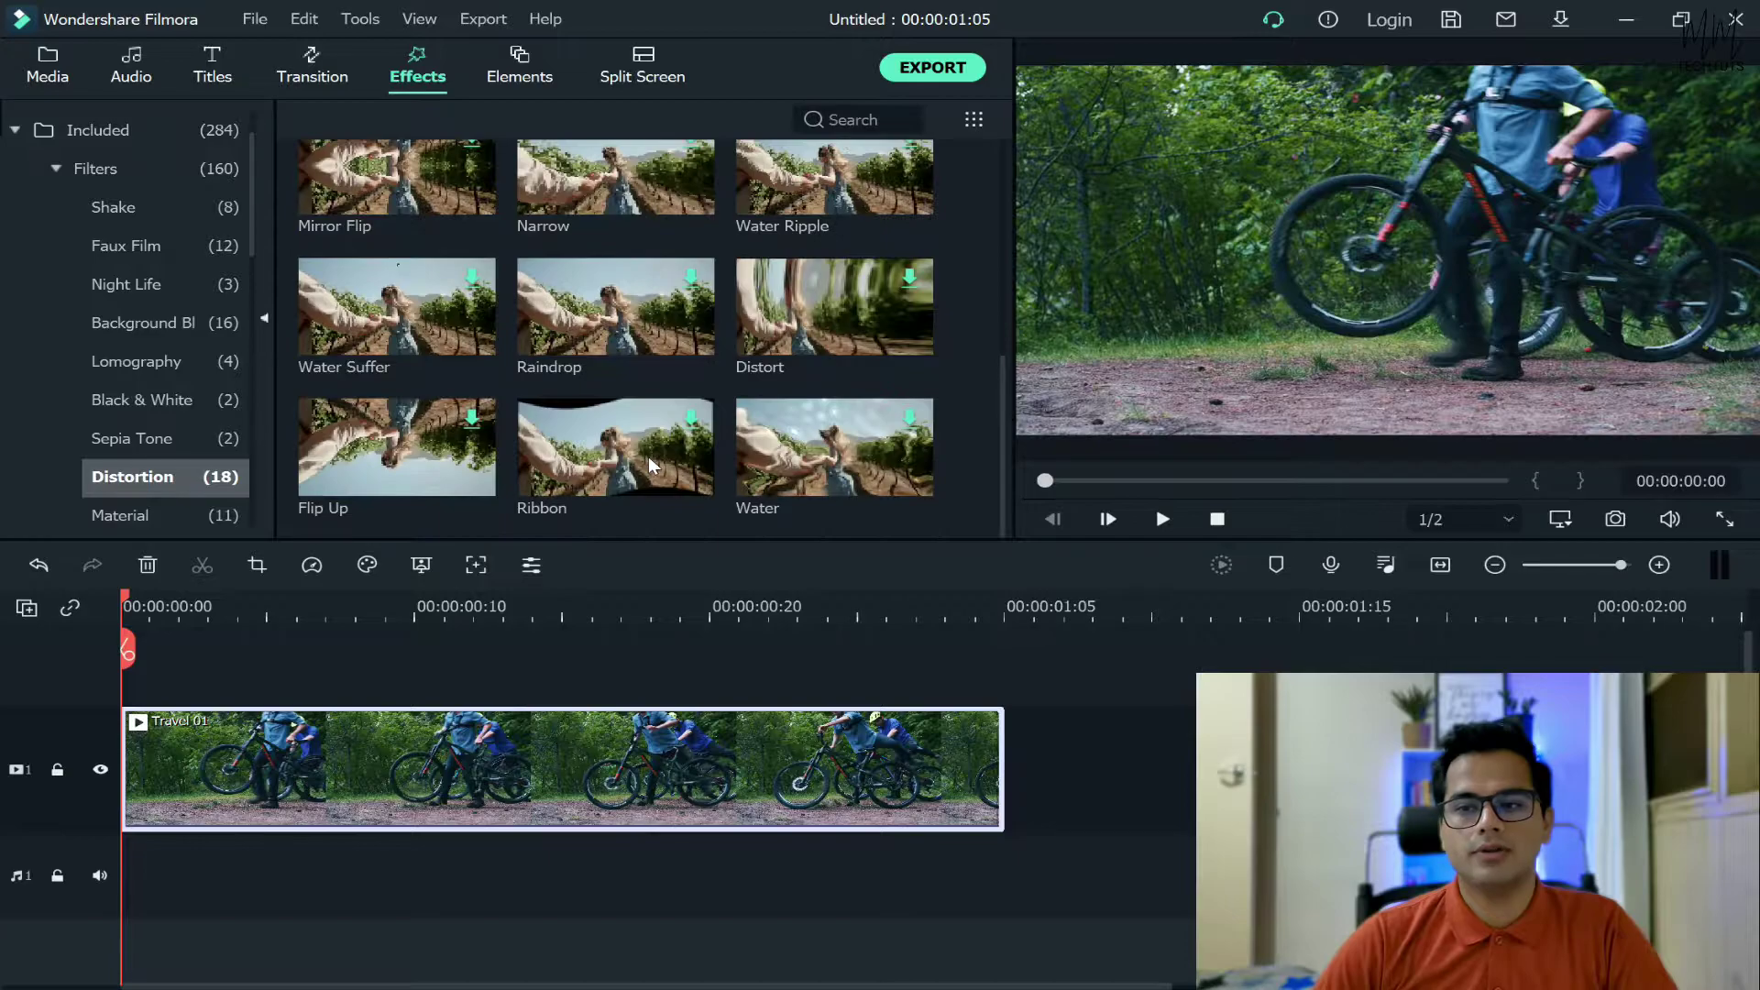
pyautogui.scroll(3, 647, 456)
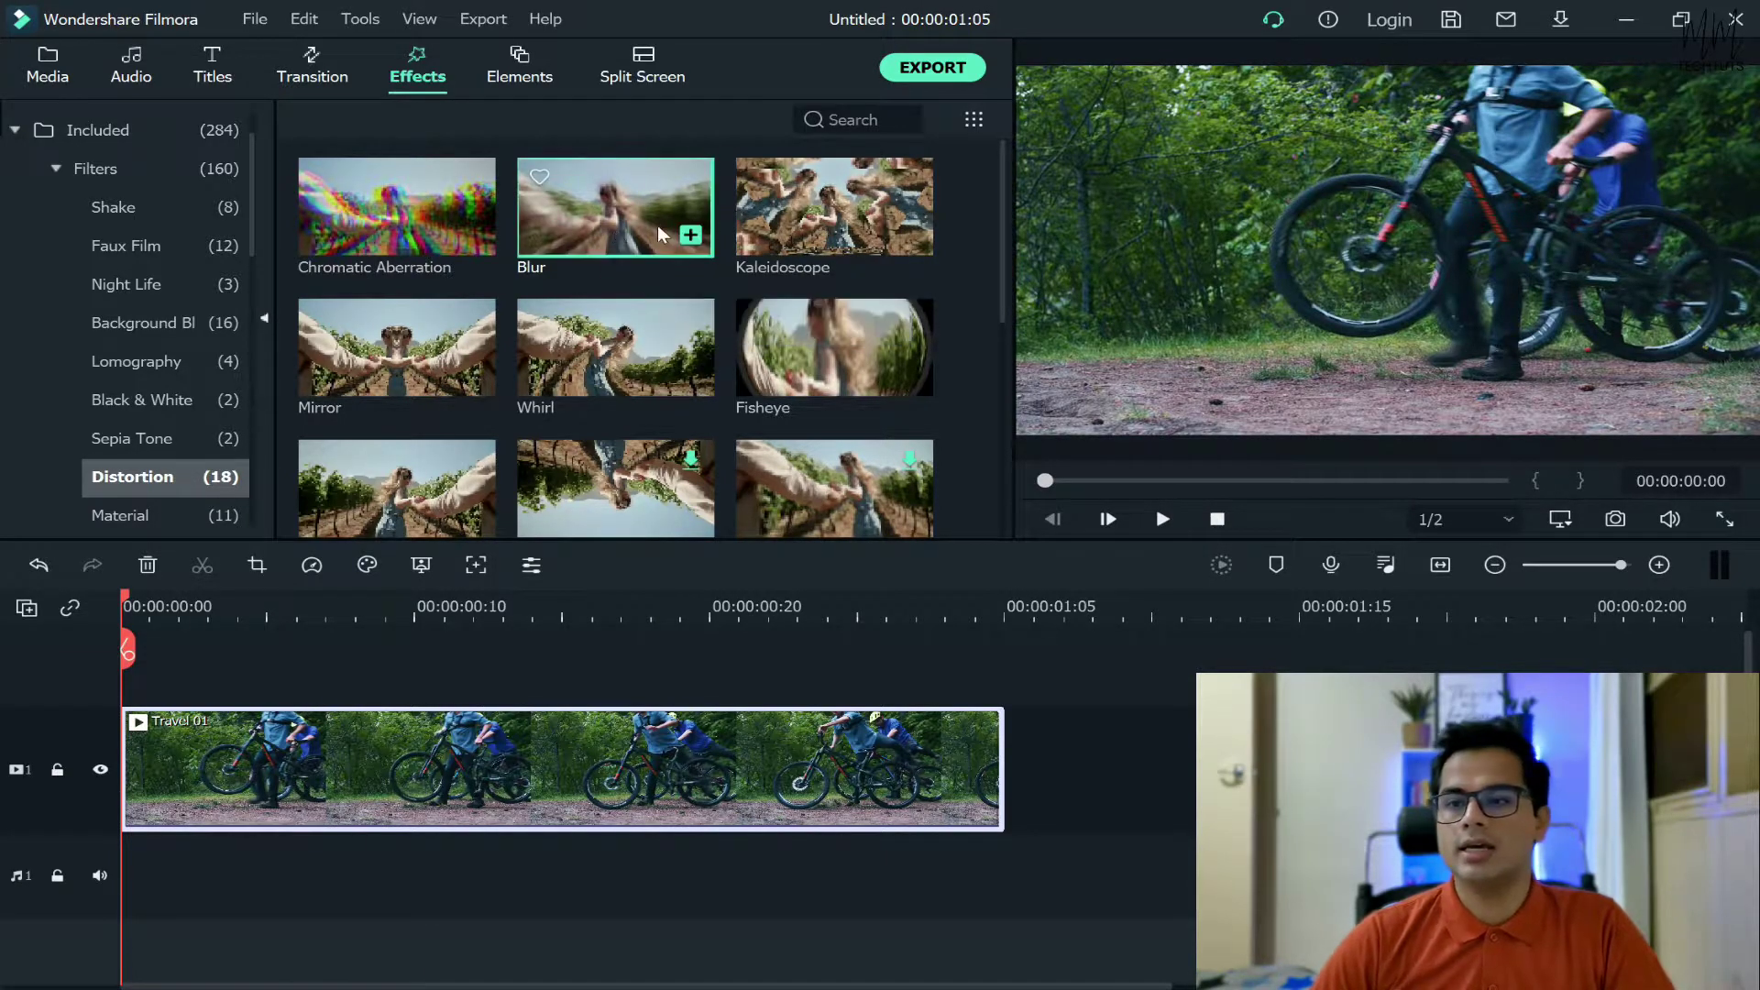
# Add the Blur filter on the track above Travel 01, trimmed to end with the video
pyautogui.click(620, 224)
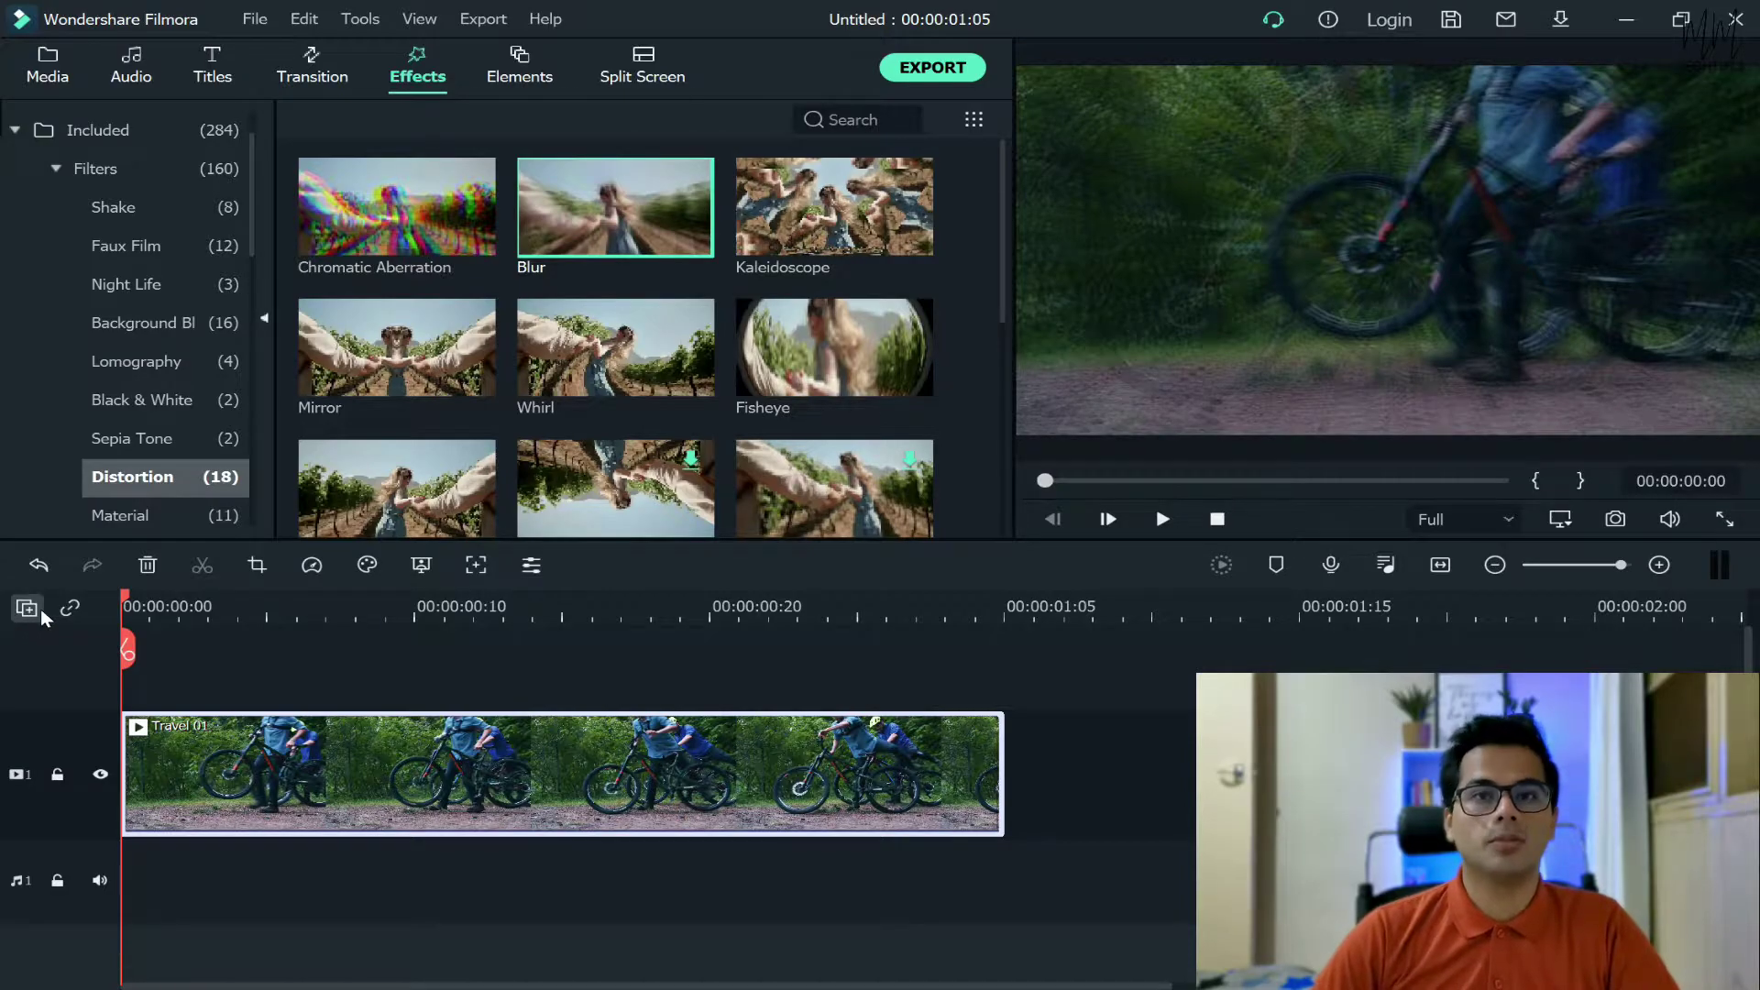
pyautogui.moveTo(626, 203); pyautogui.dragTo(156, 670)
pyautogui.moveTo(1325, 627); pyautogui.dragTo(916, 610)
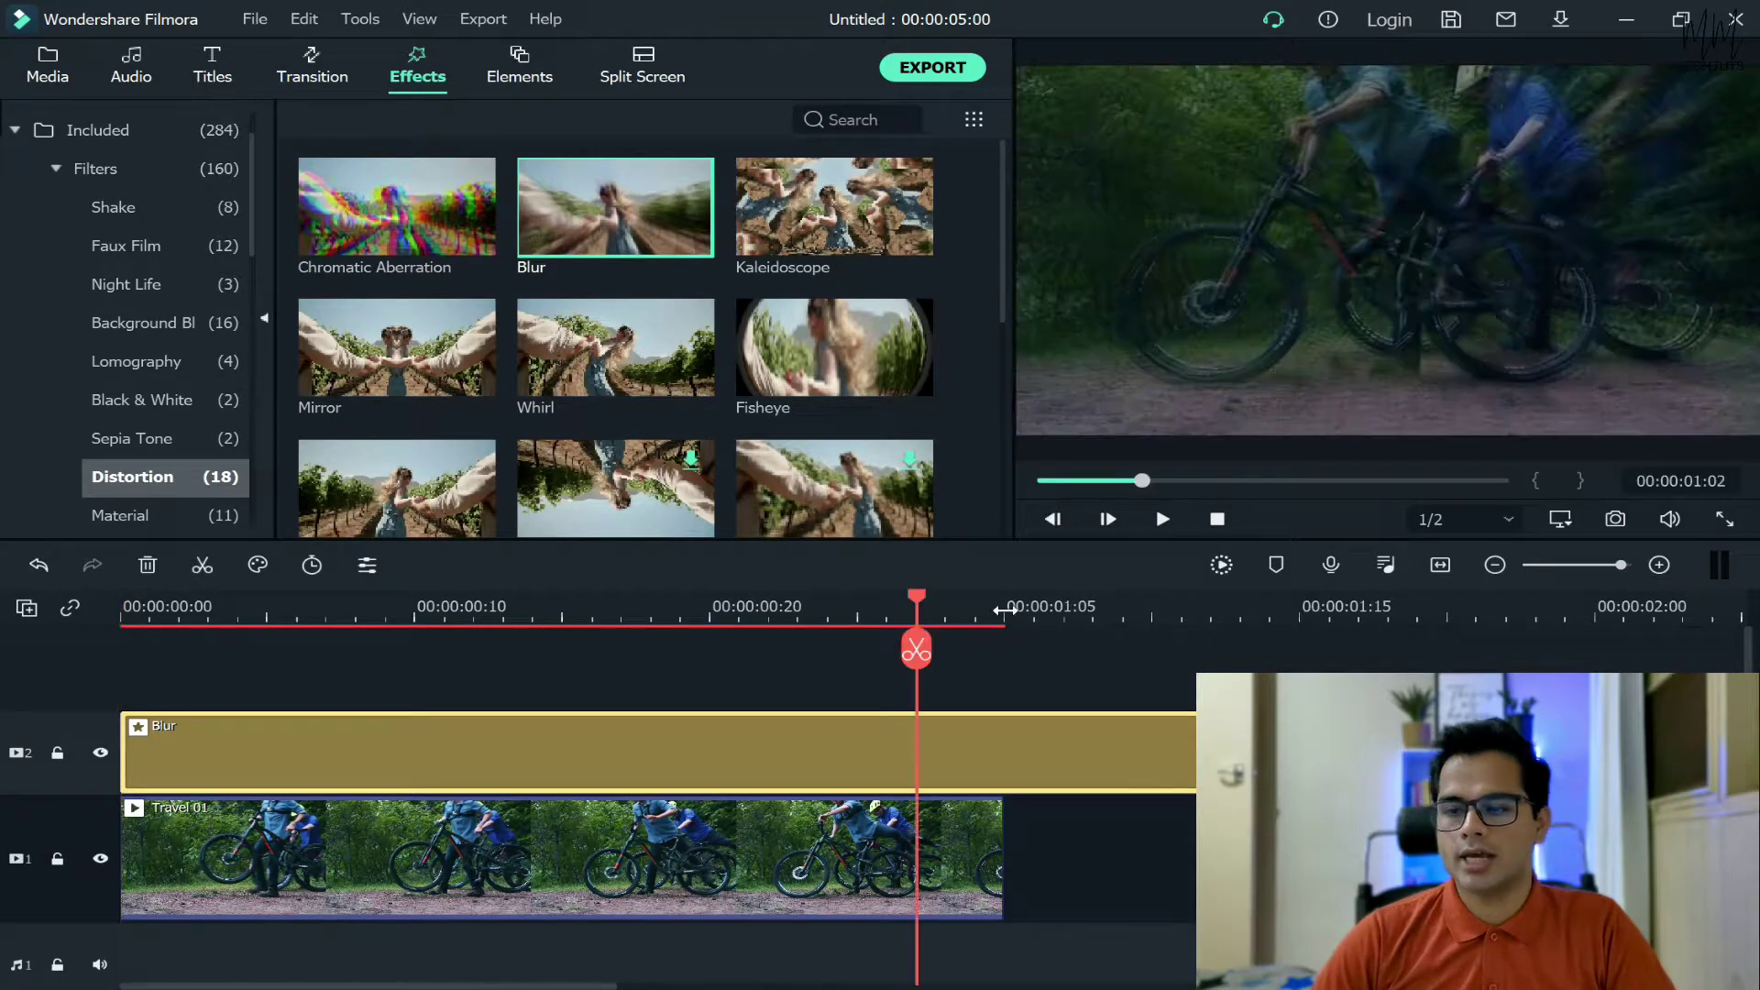
pyautogui.scroll(-3, 604, 638)
pyautogui.scroll(-2, 604, 638)
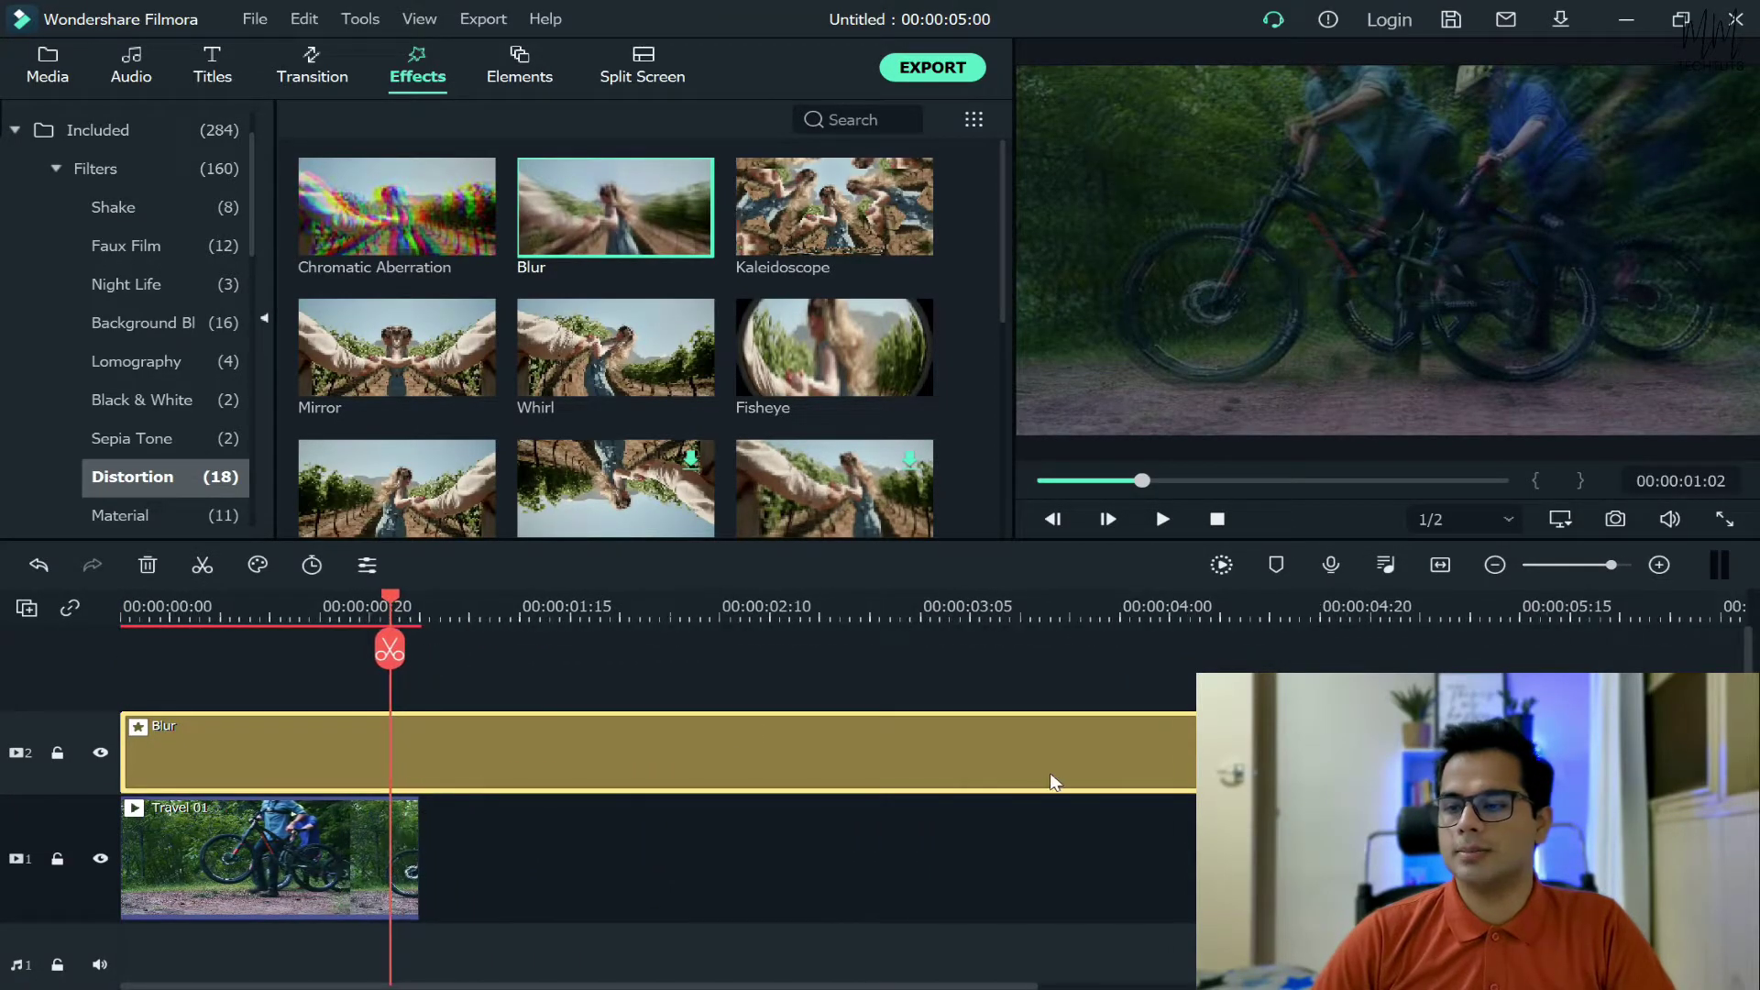
pyautogui.moveTo(1371, 756); pyautogui.dragTo(421, 773)
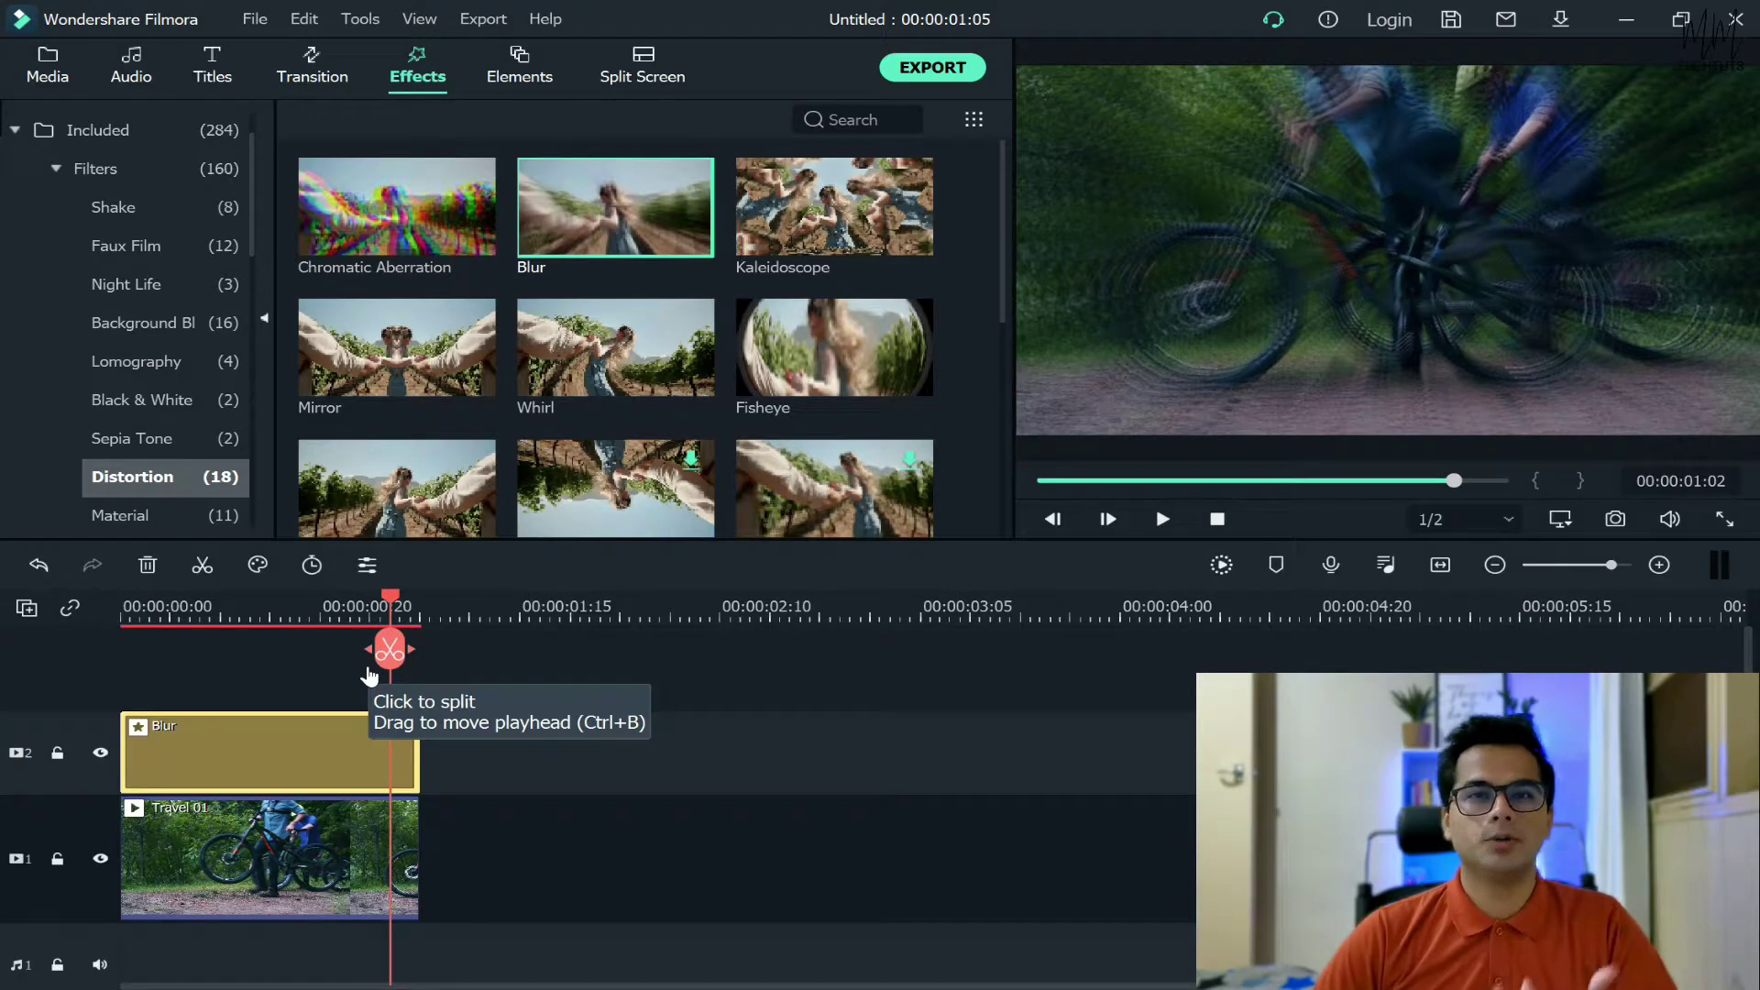
pyautogui.moveTo(417, 747)
pyautogui.mouseDown()
pyautogui.moveTo(131, 751)
pyautogui.moveTo(419, 761)
pyautogui.mouseUp()
pyautogui.moveTo(396, 653); pyautogui.dragTo(84, 630)
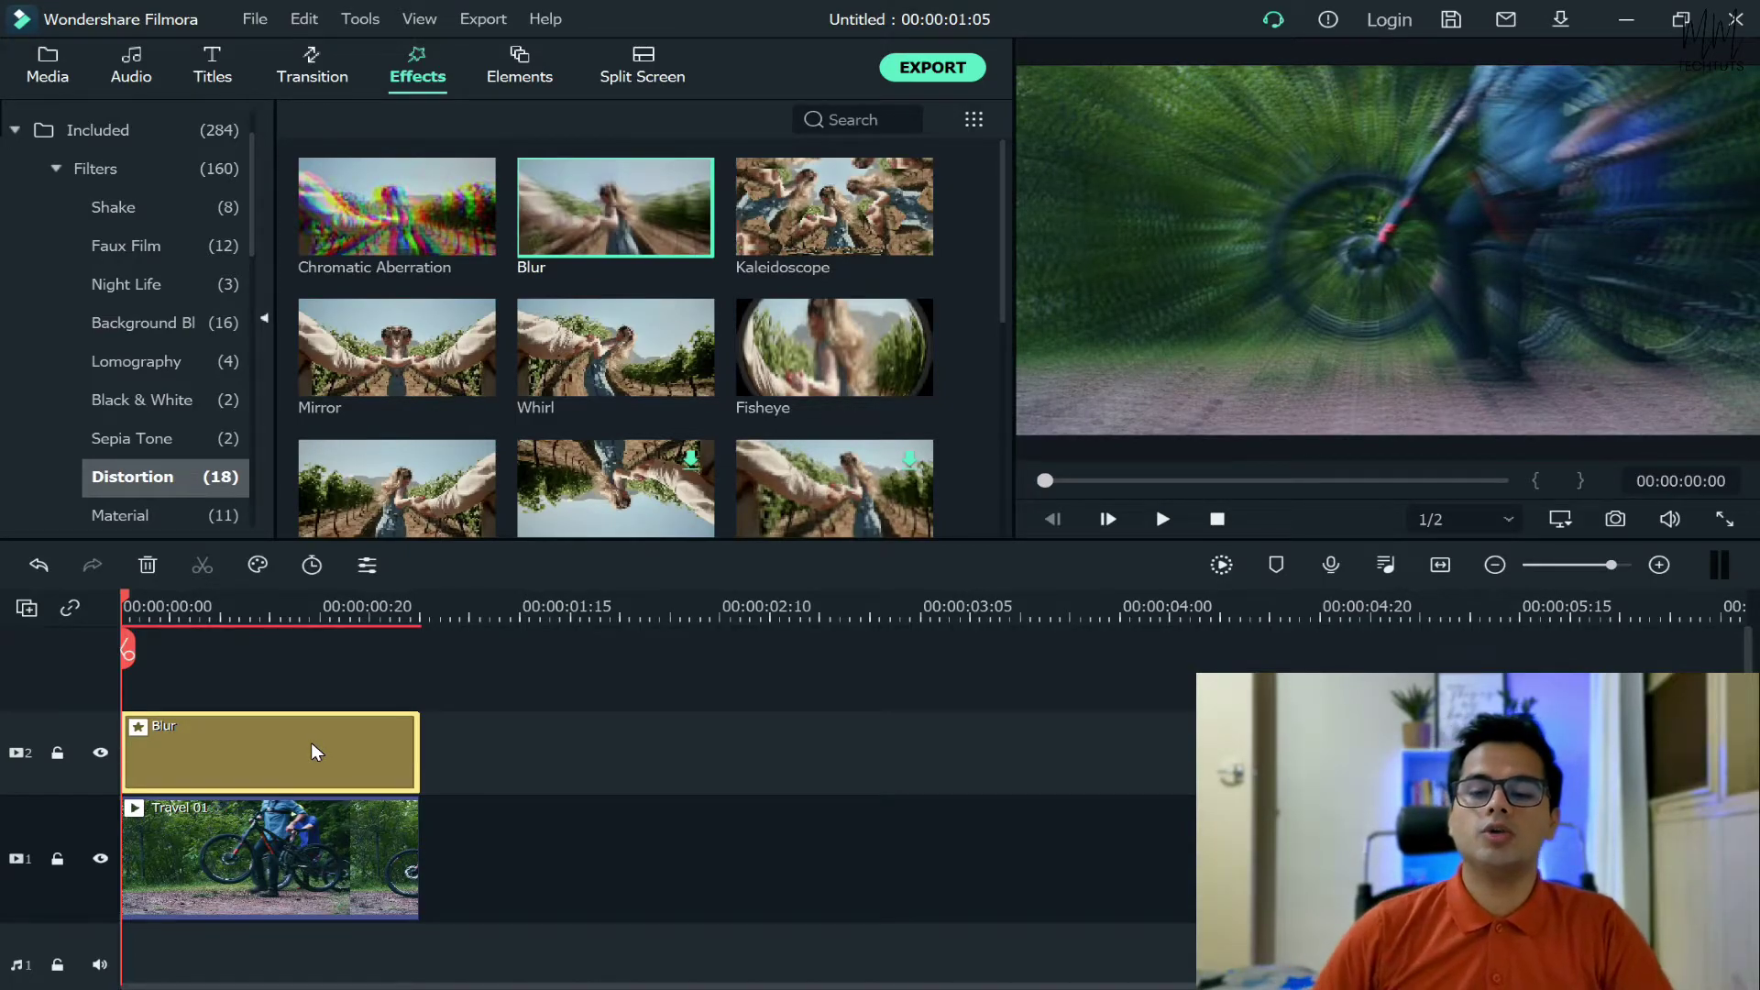
# Delete the Blur filter clip from the track above Travel 01
pyautogui.press('Delete')
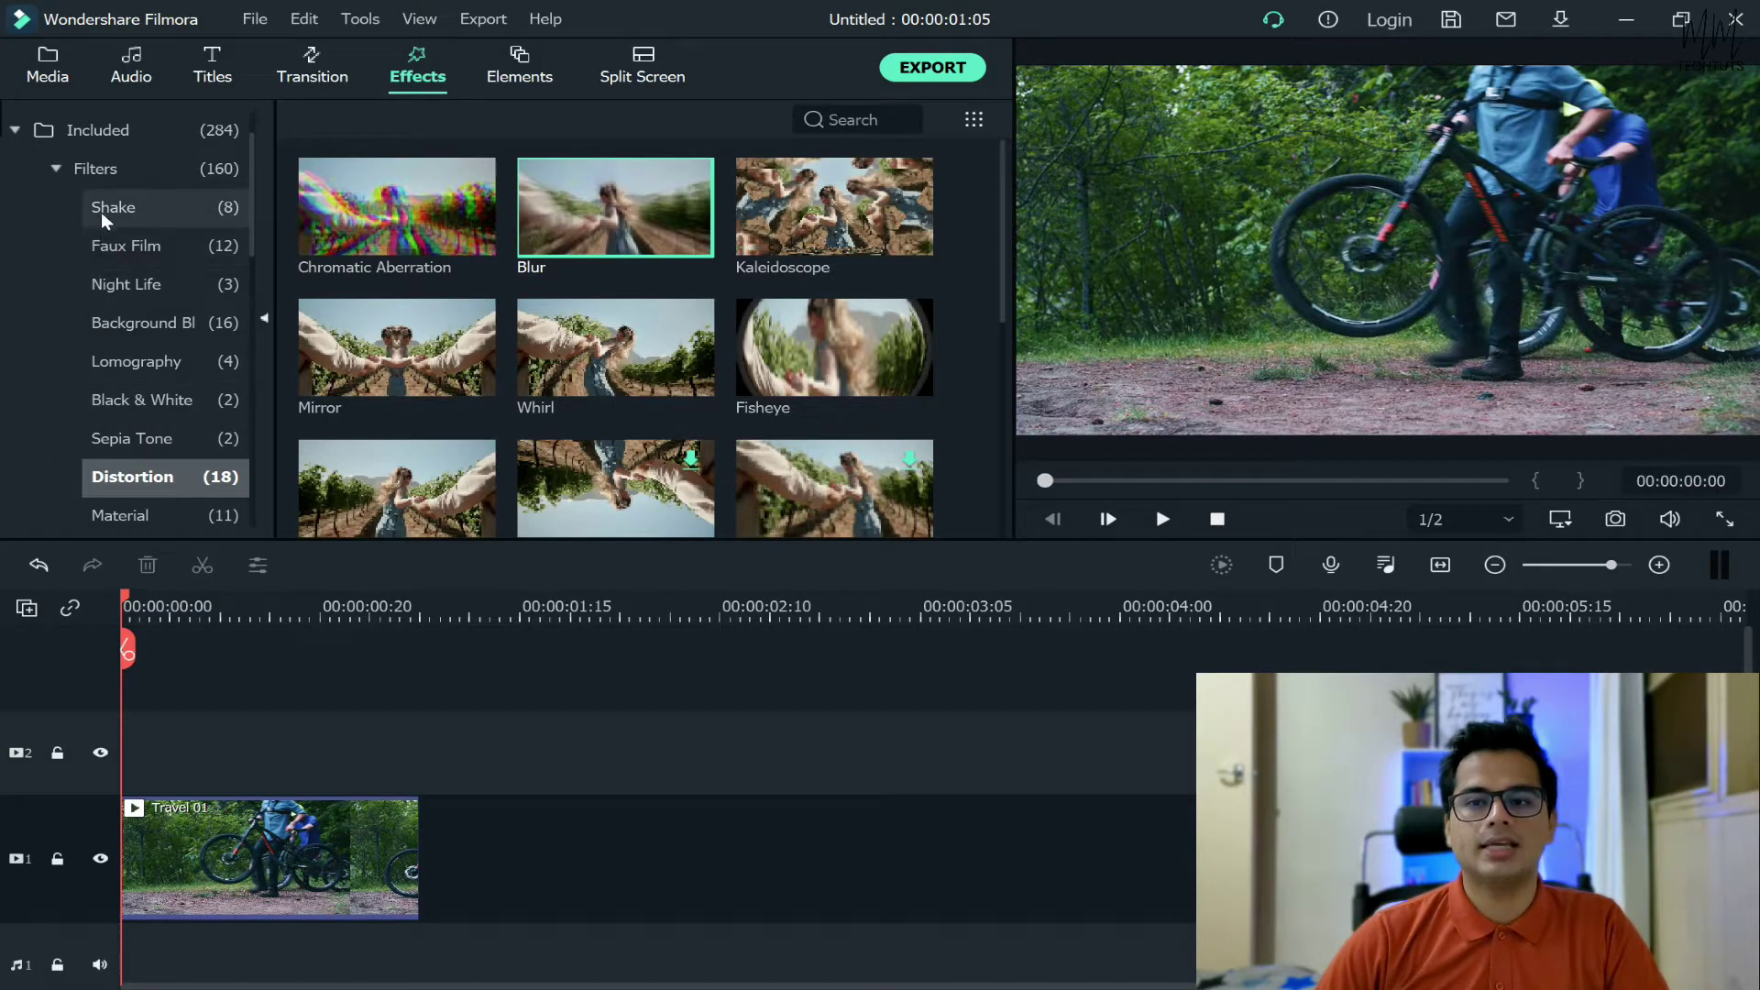
# Open the Utility effects category and play the Mosaic effect's sample preview
pyautogui.scroll(-5, 125, 366)
pyautogui.scroll(-1, 125, 366)
pyautogui.scroll(1, 123, 321)
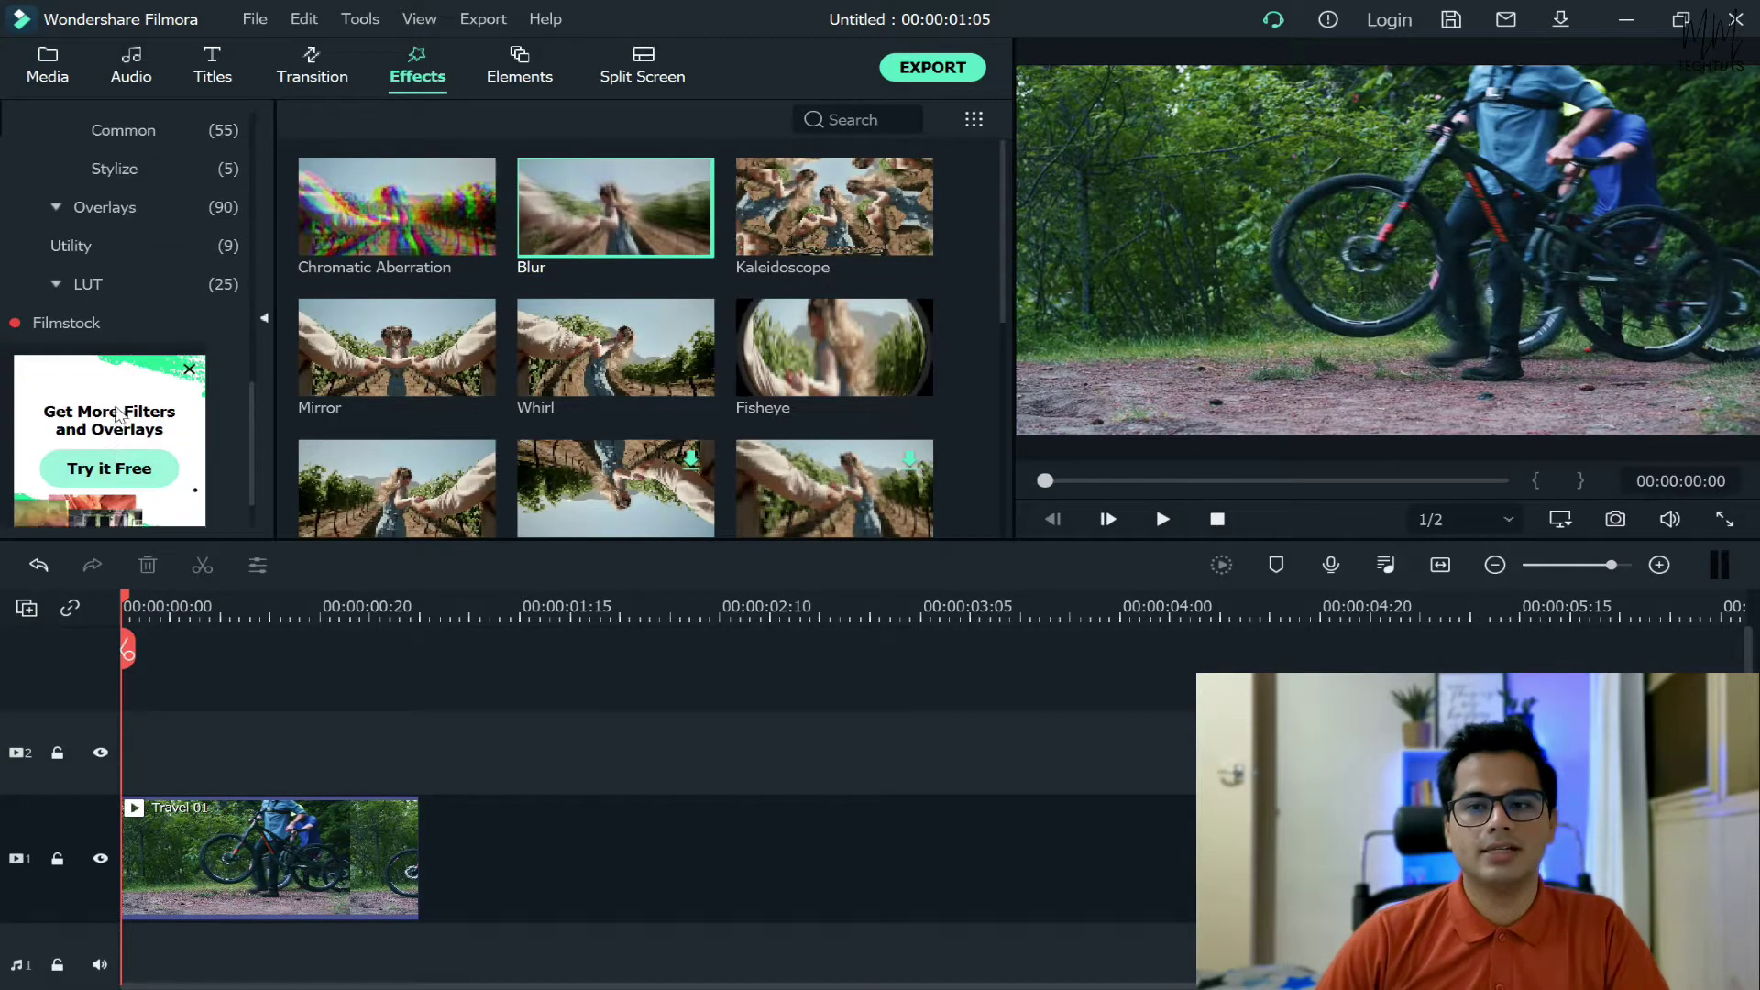
pyautogui.click(121, 245)
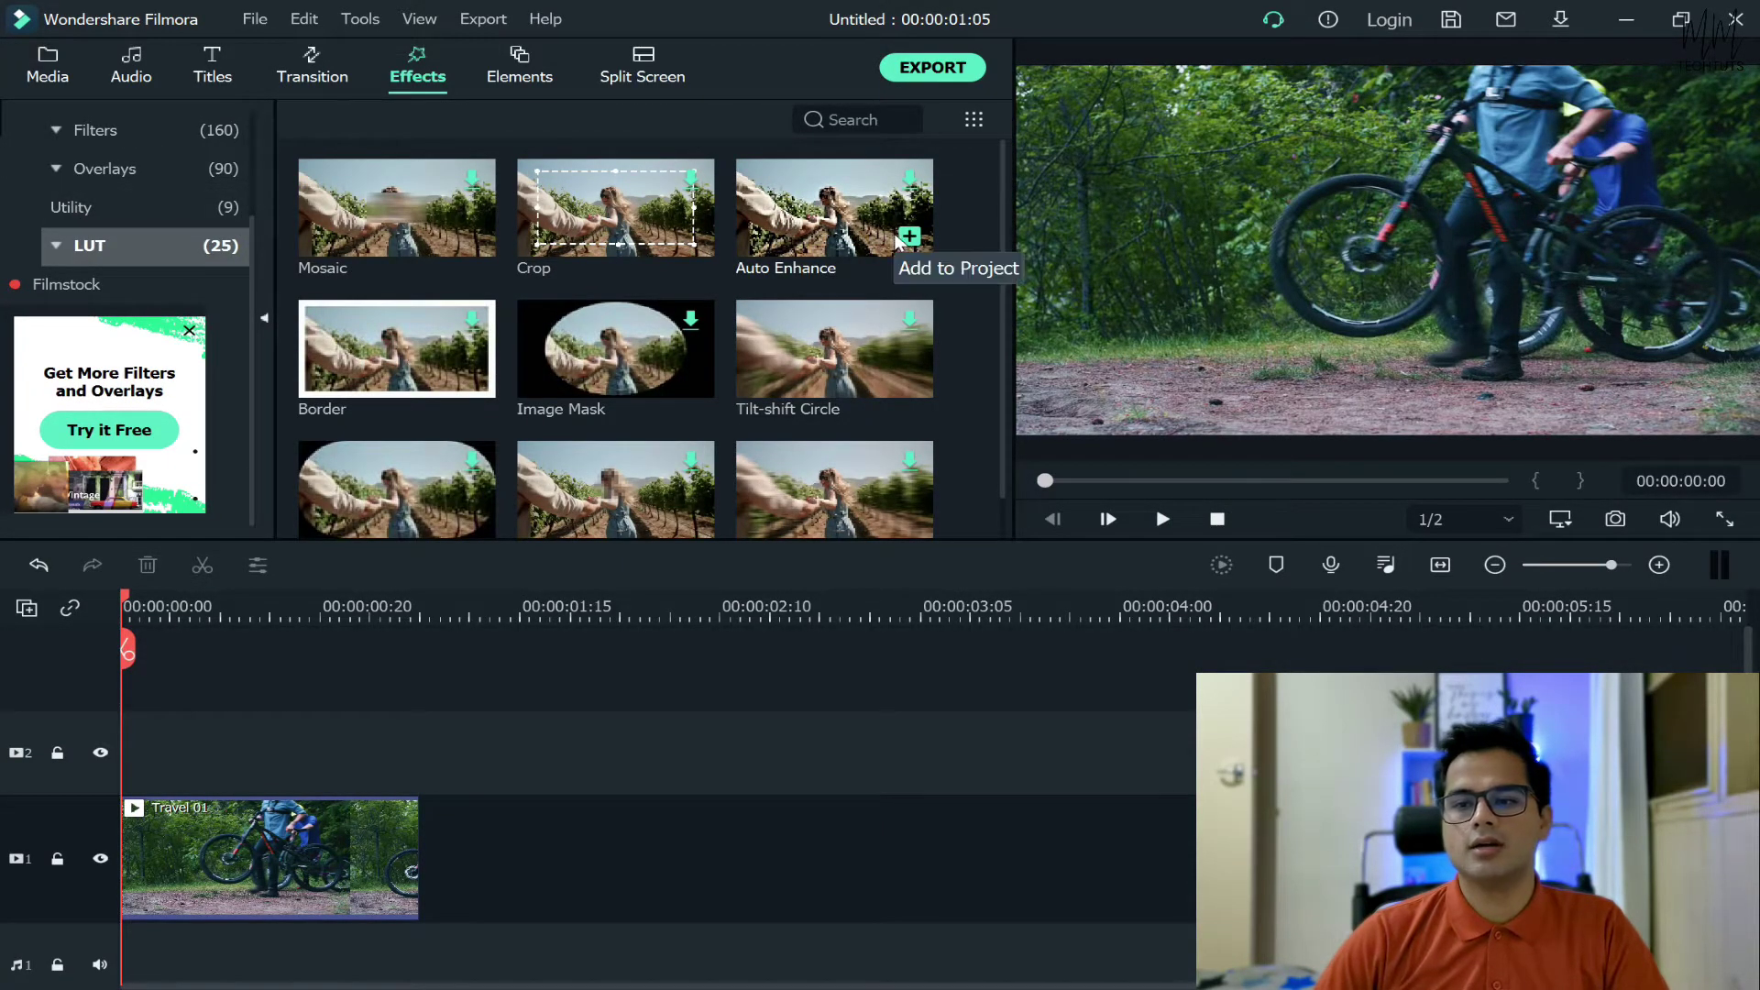
pyautogui.scroll(-1, 882, 395)
pyautogui.scroll(1, 780, 426)
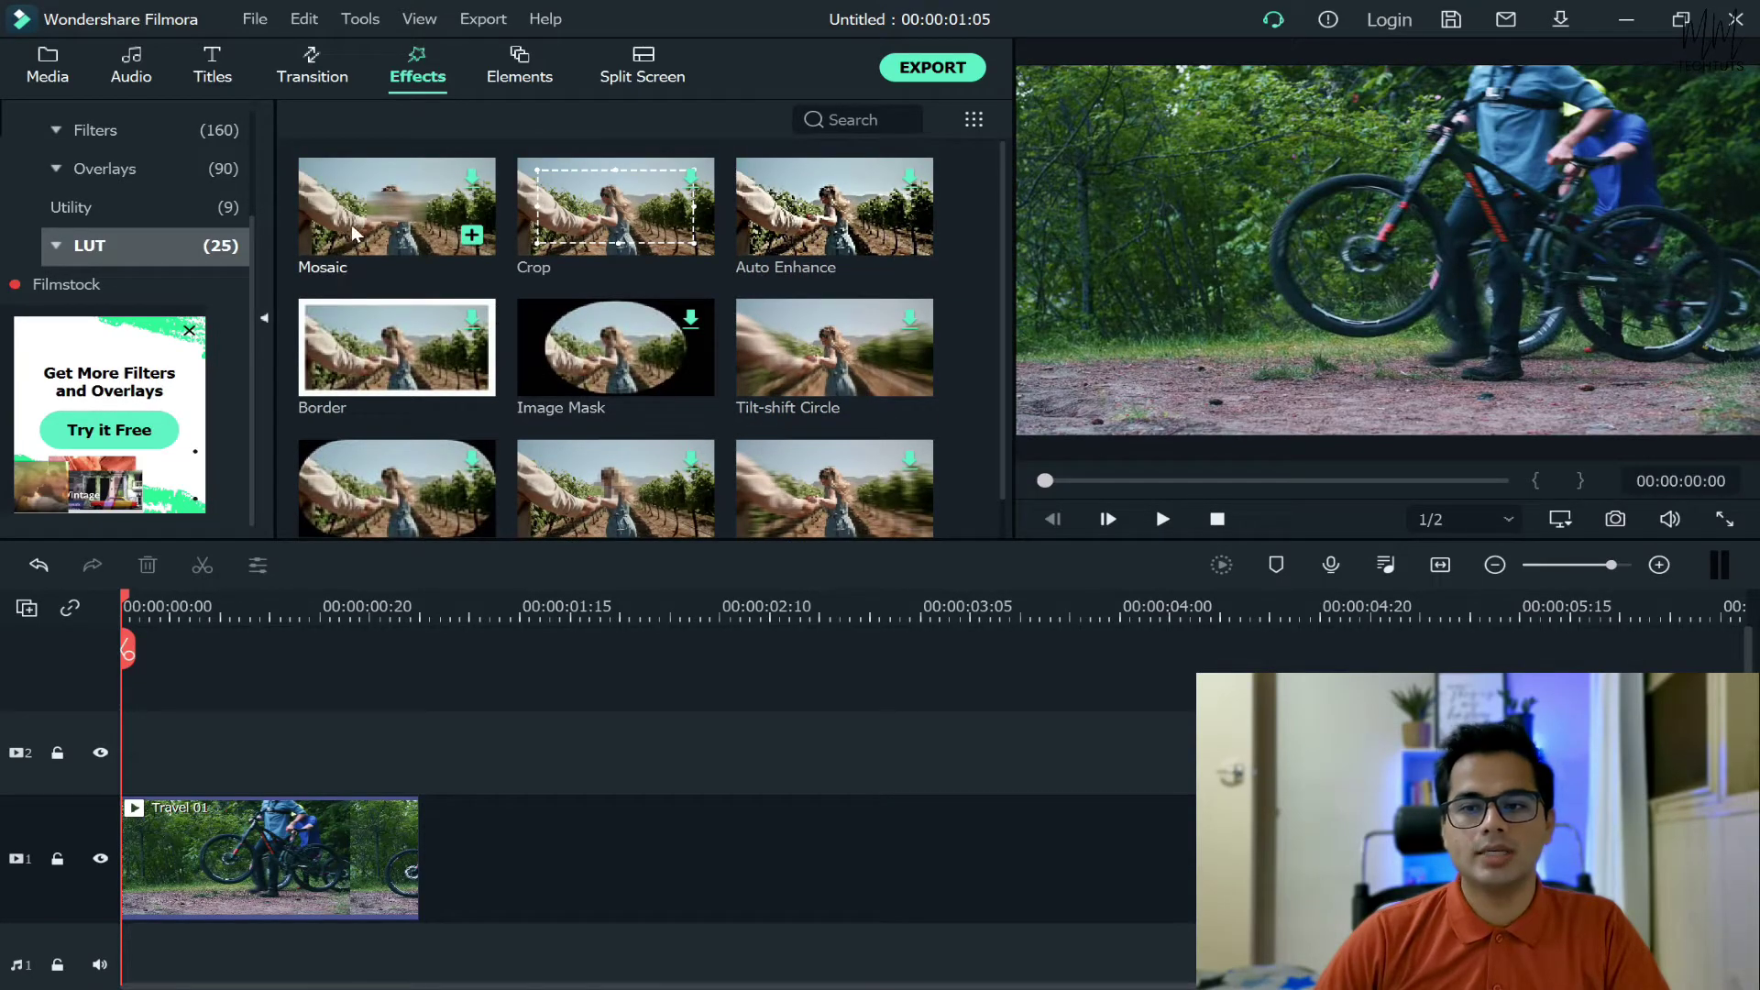
pyautogui.click(385, 240)
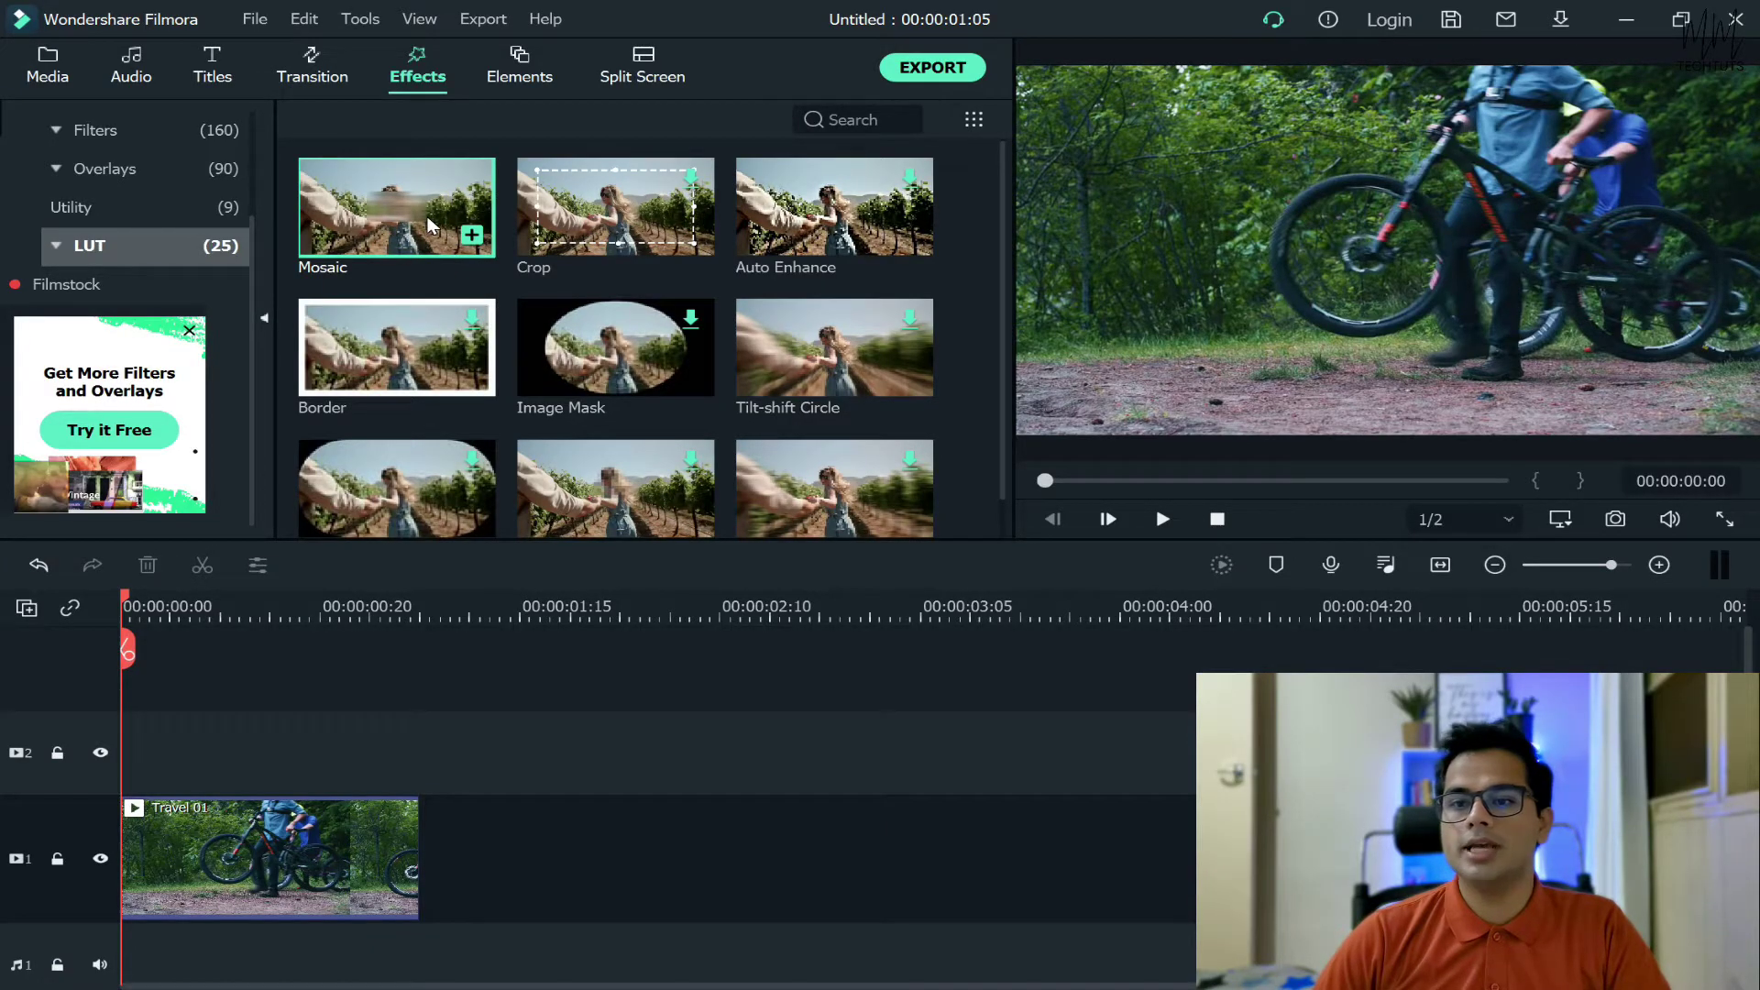
pyautogui.doubleClick(417, 226)
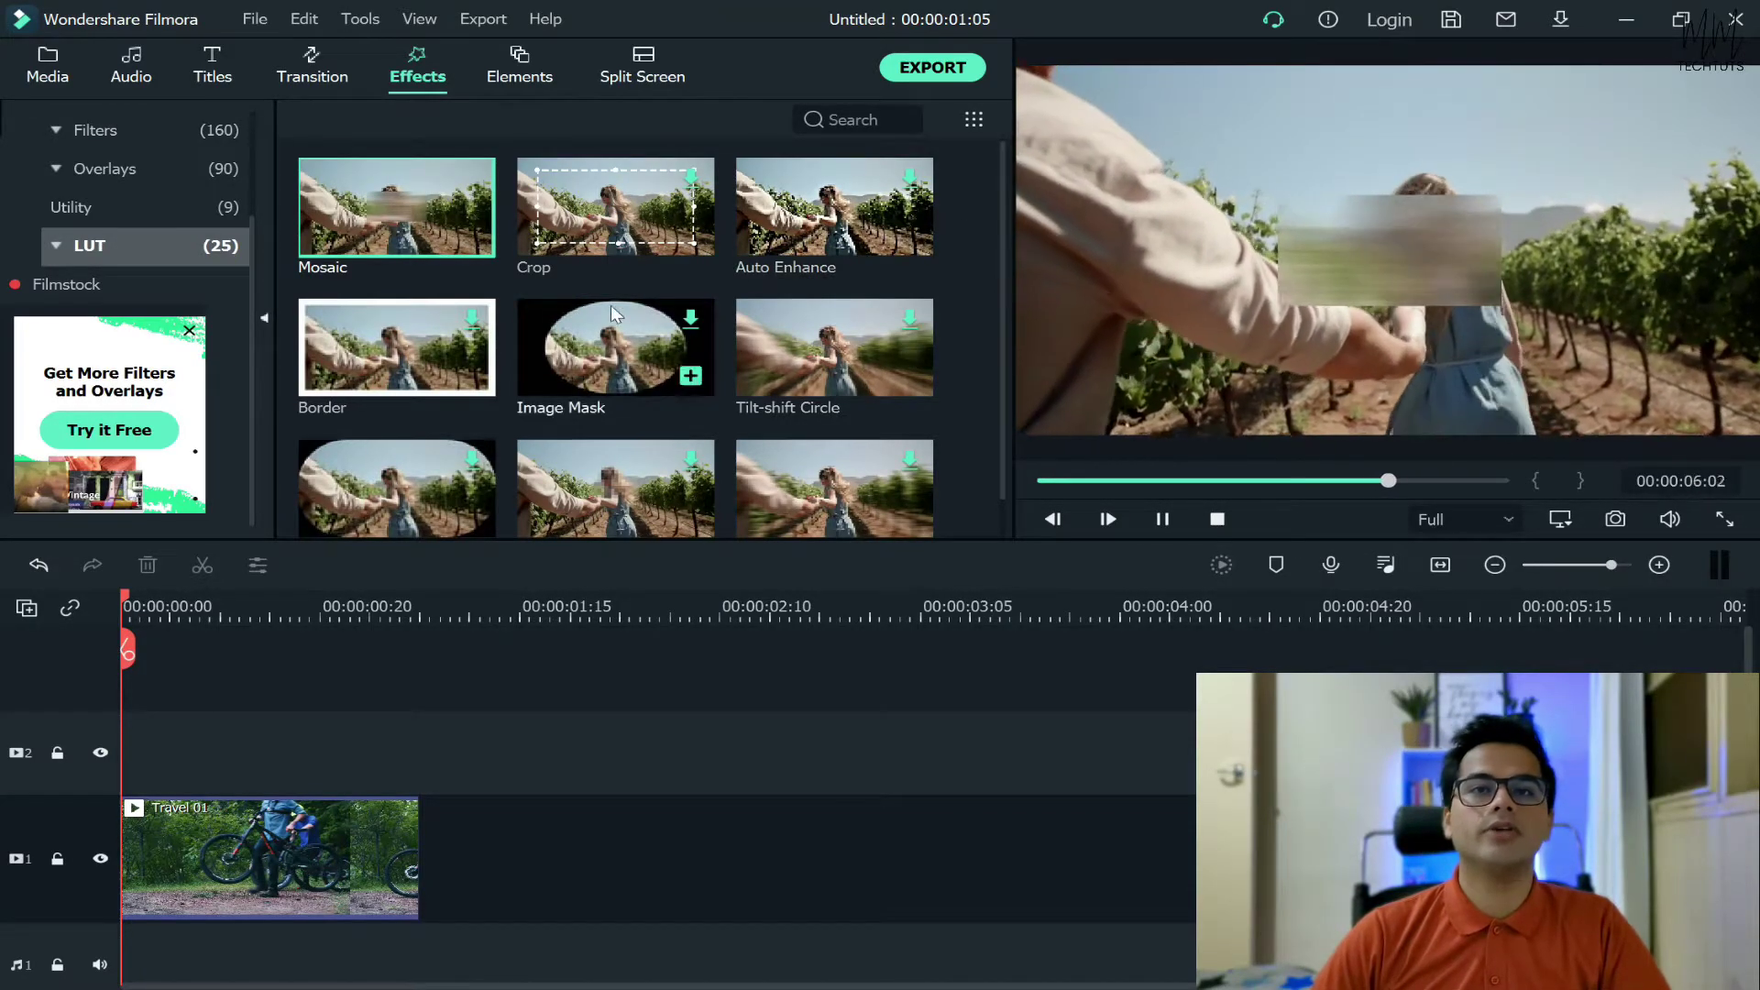
# Add the Mosaic effect above Travel 01 and trim it to end with the video
pyautogui.moveTo(416, 183); pyautogui.dragTo(64, 799)
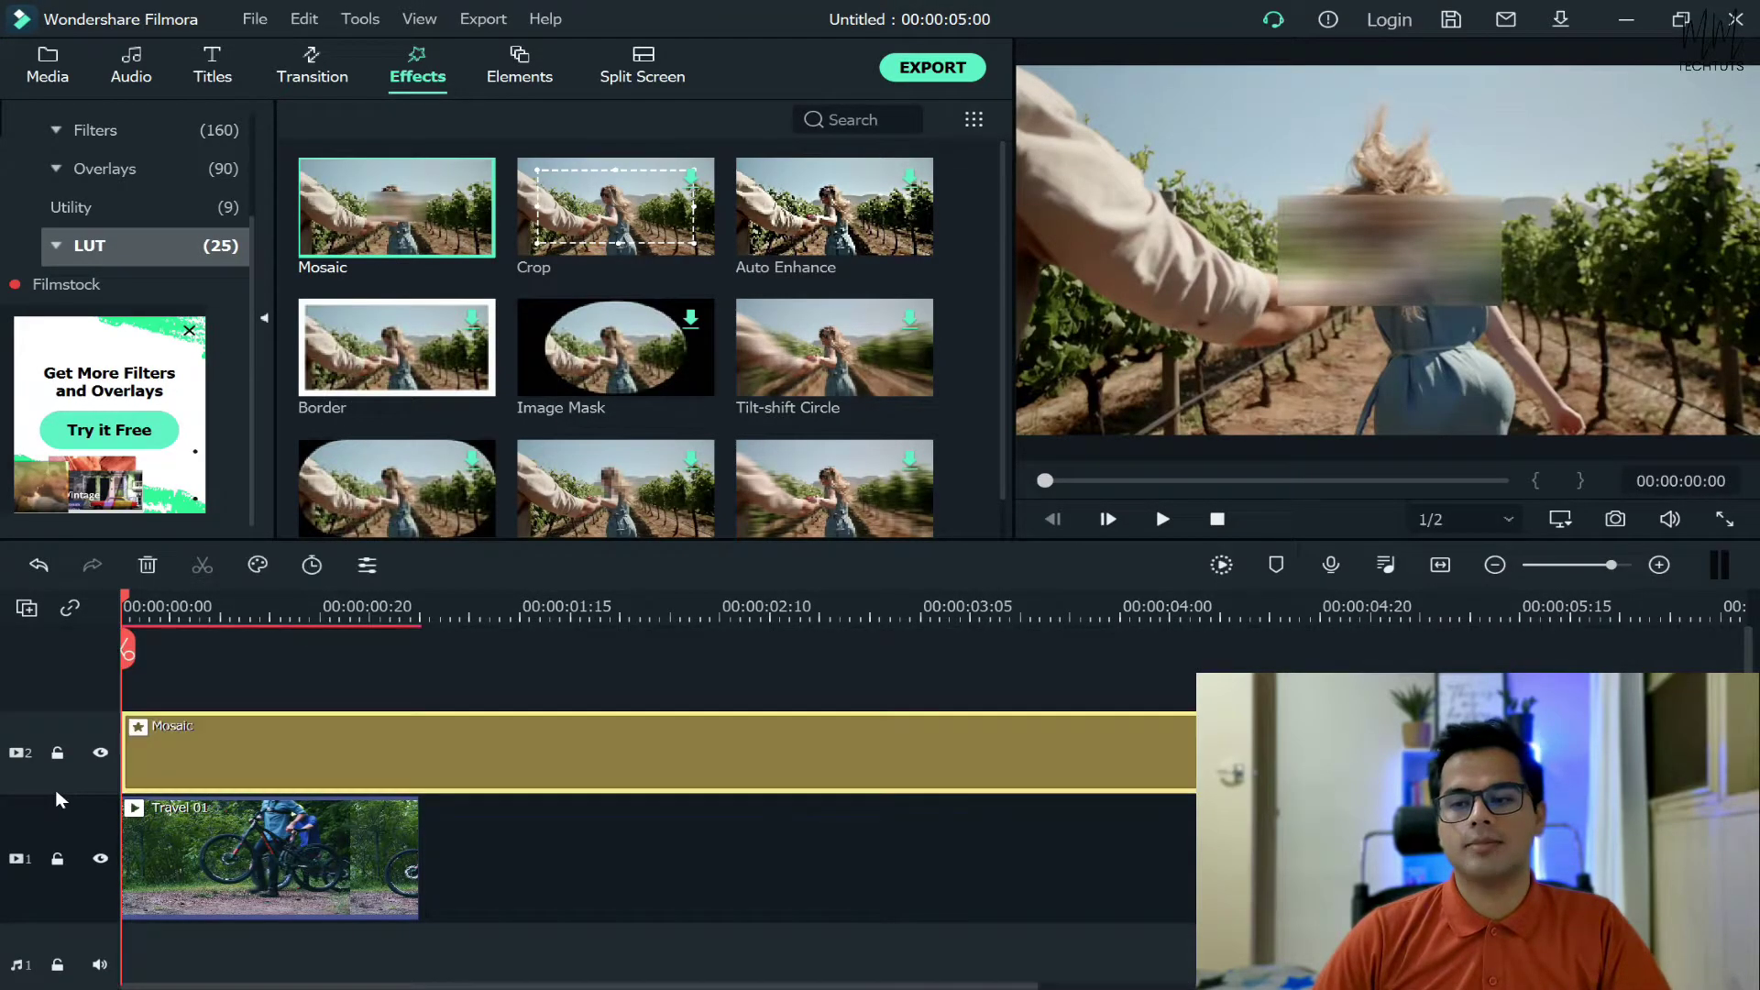
pyautogui.moveTo(1443, 798); pyautogui.dragTo(420, 804)
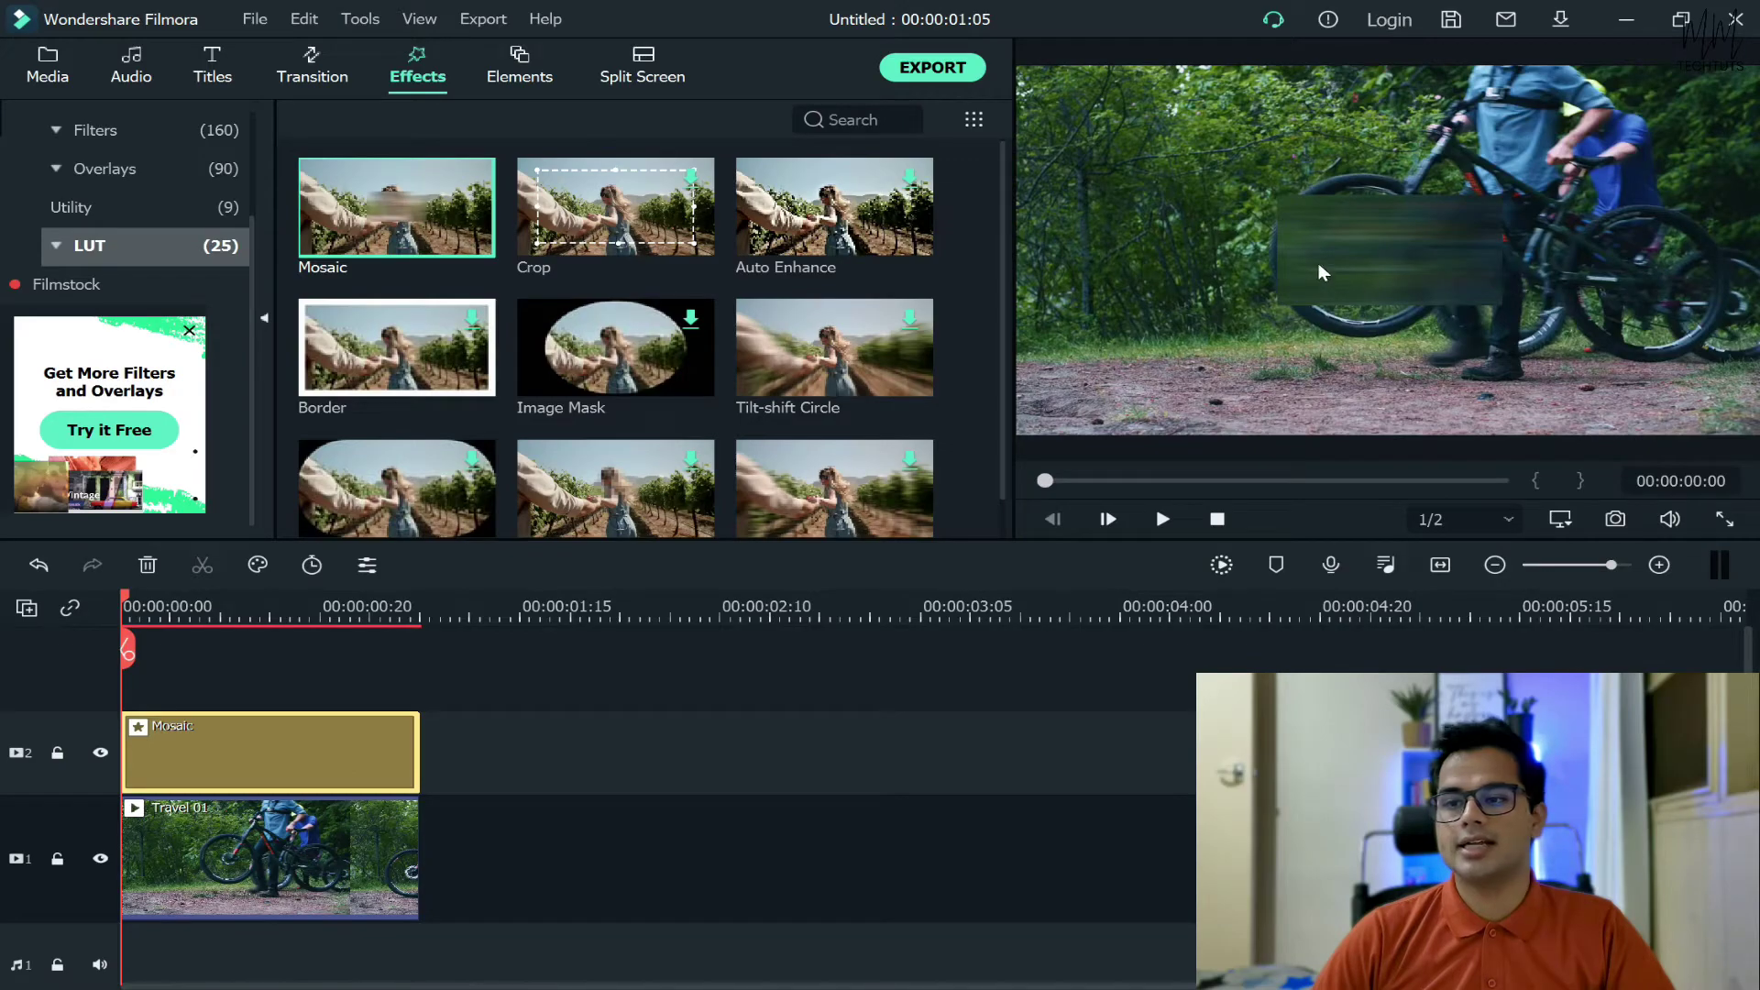
pyautogui.click(1385, 257)
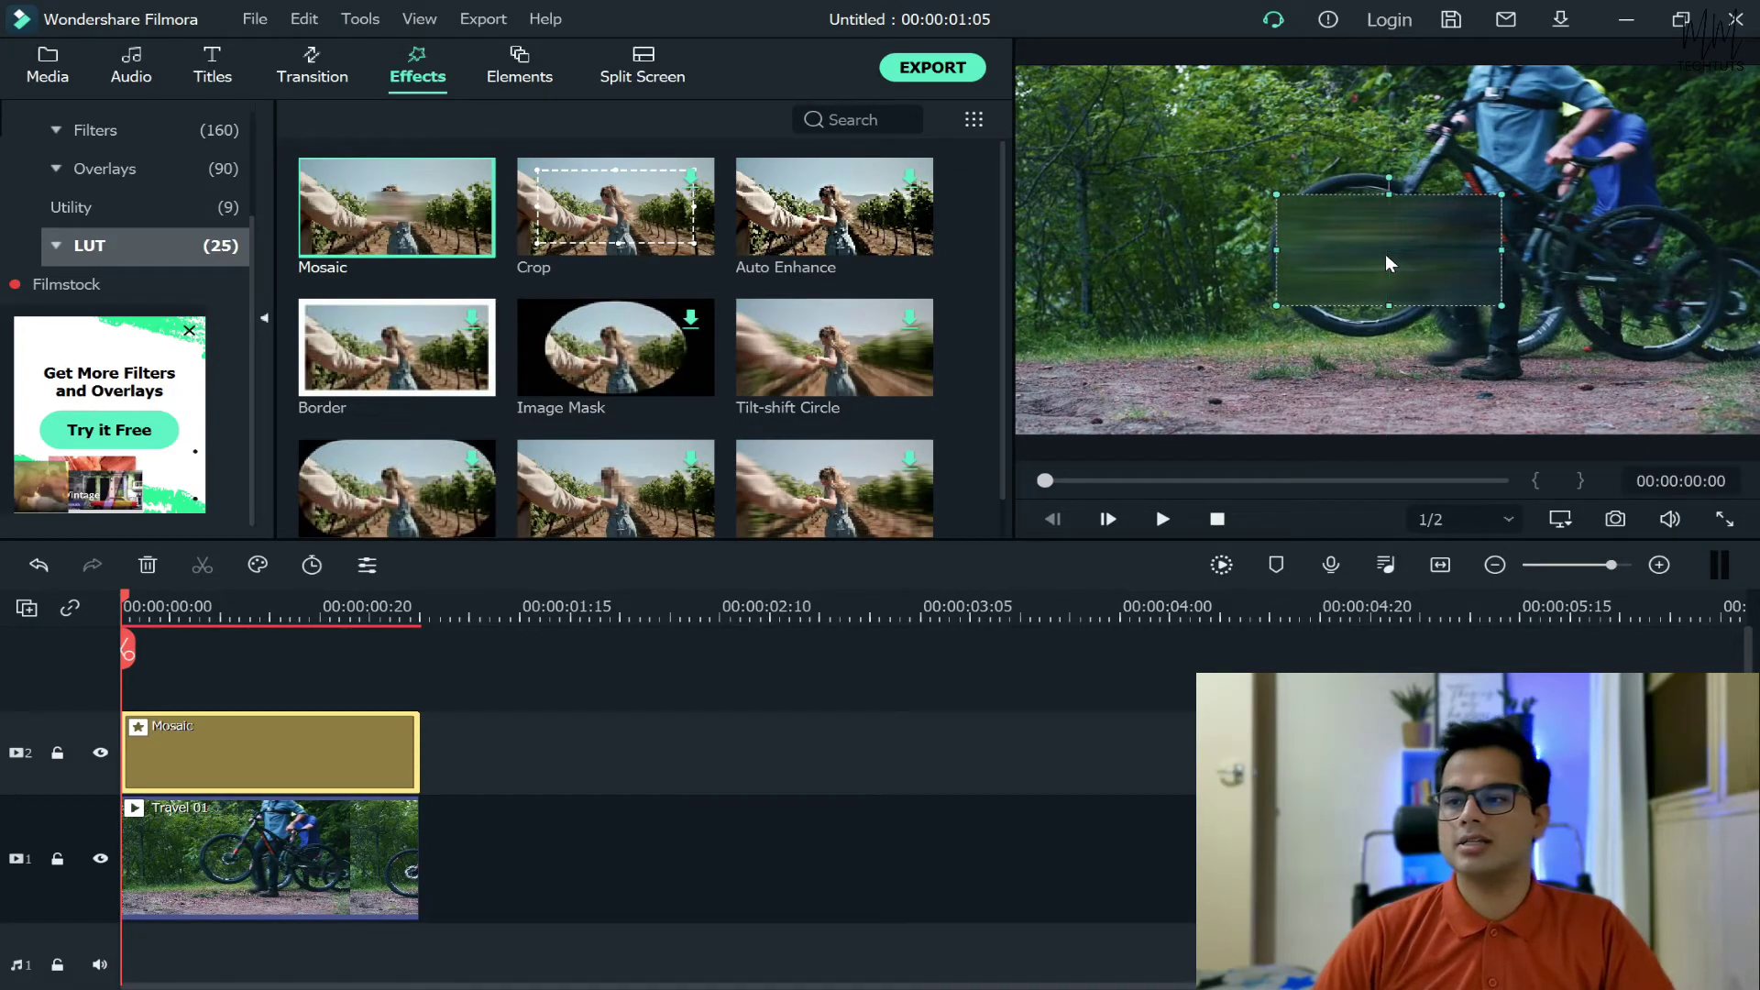
pyautogui.moveTo(1436, 266); pyautogui.dragTo(1469, 282)
# At 00:00:00:19, move the mosaic box up and narrow it over the rider's face
pyautogui.click(222, 613)
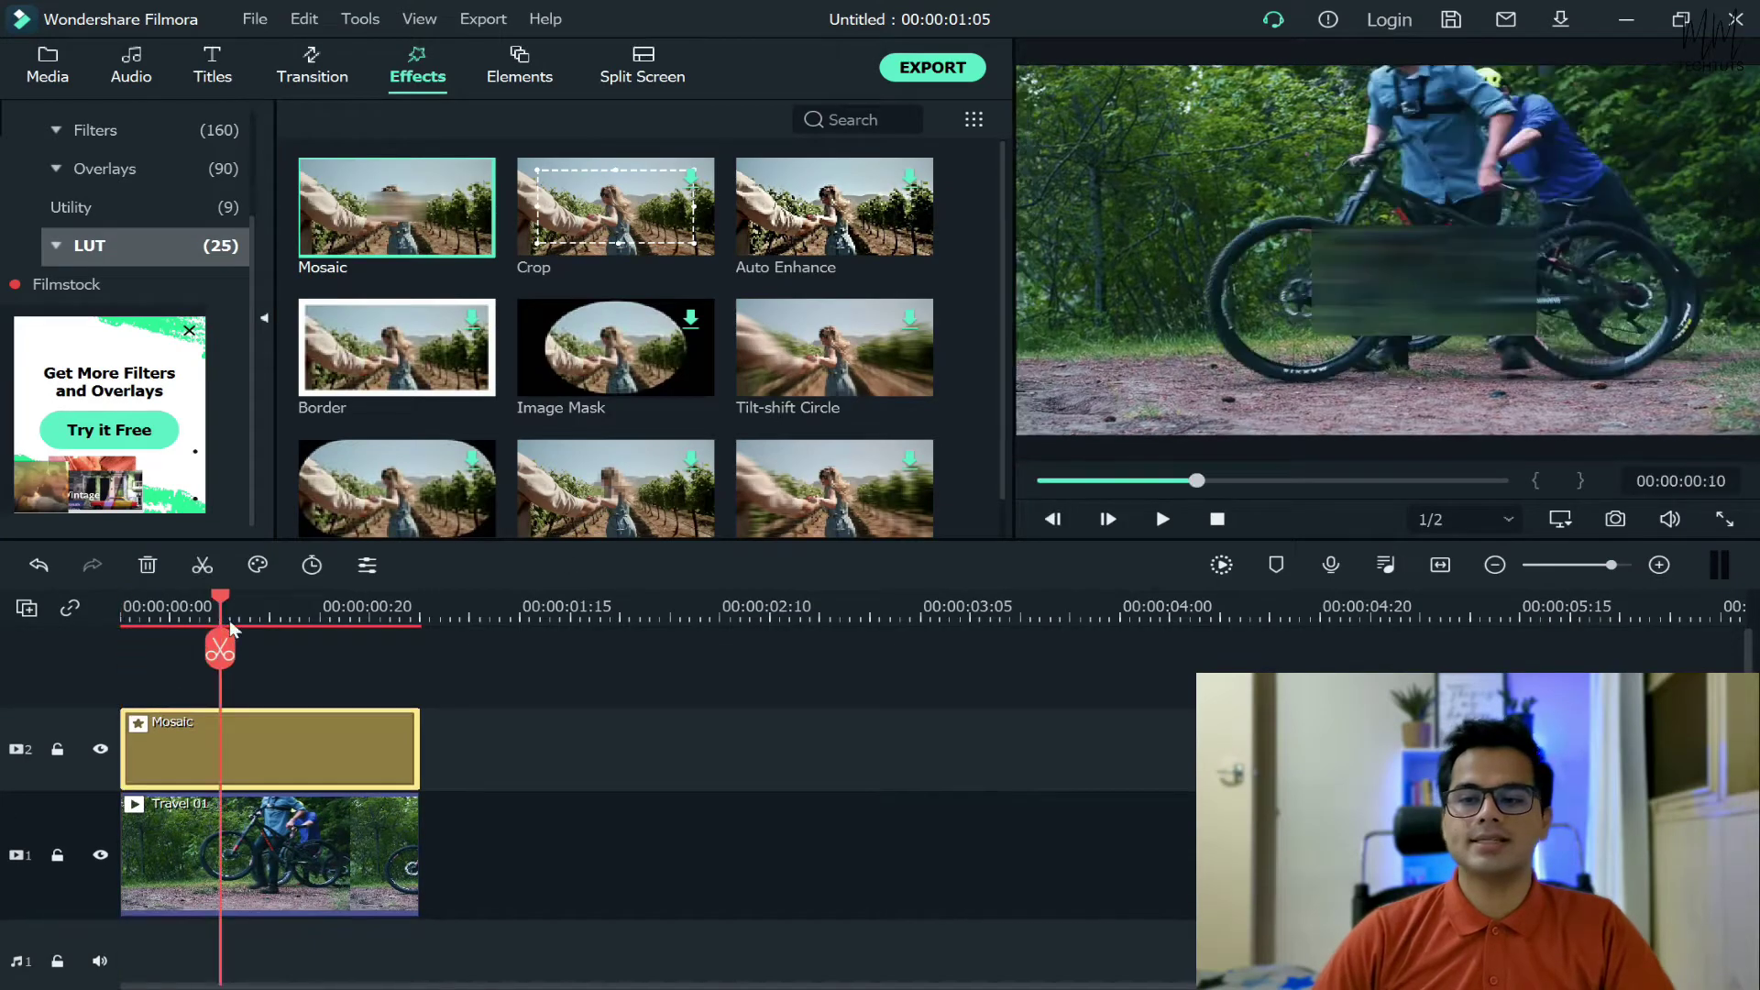
pyautogui.click(310, 610)
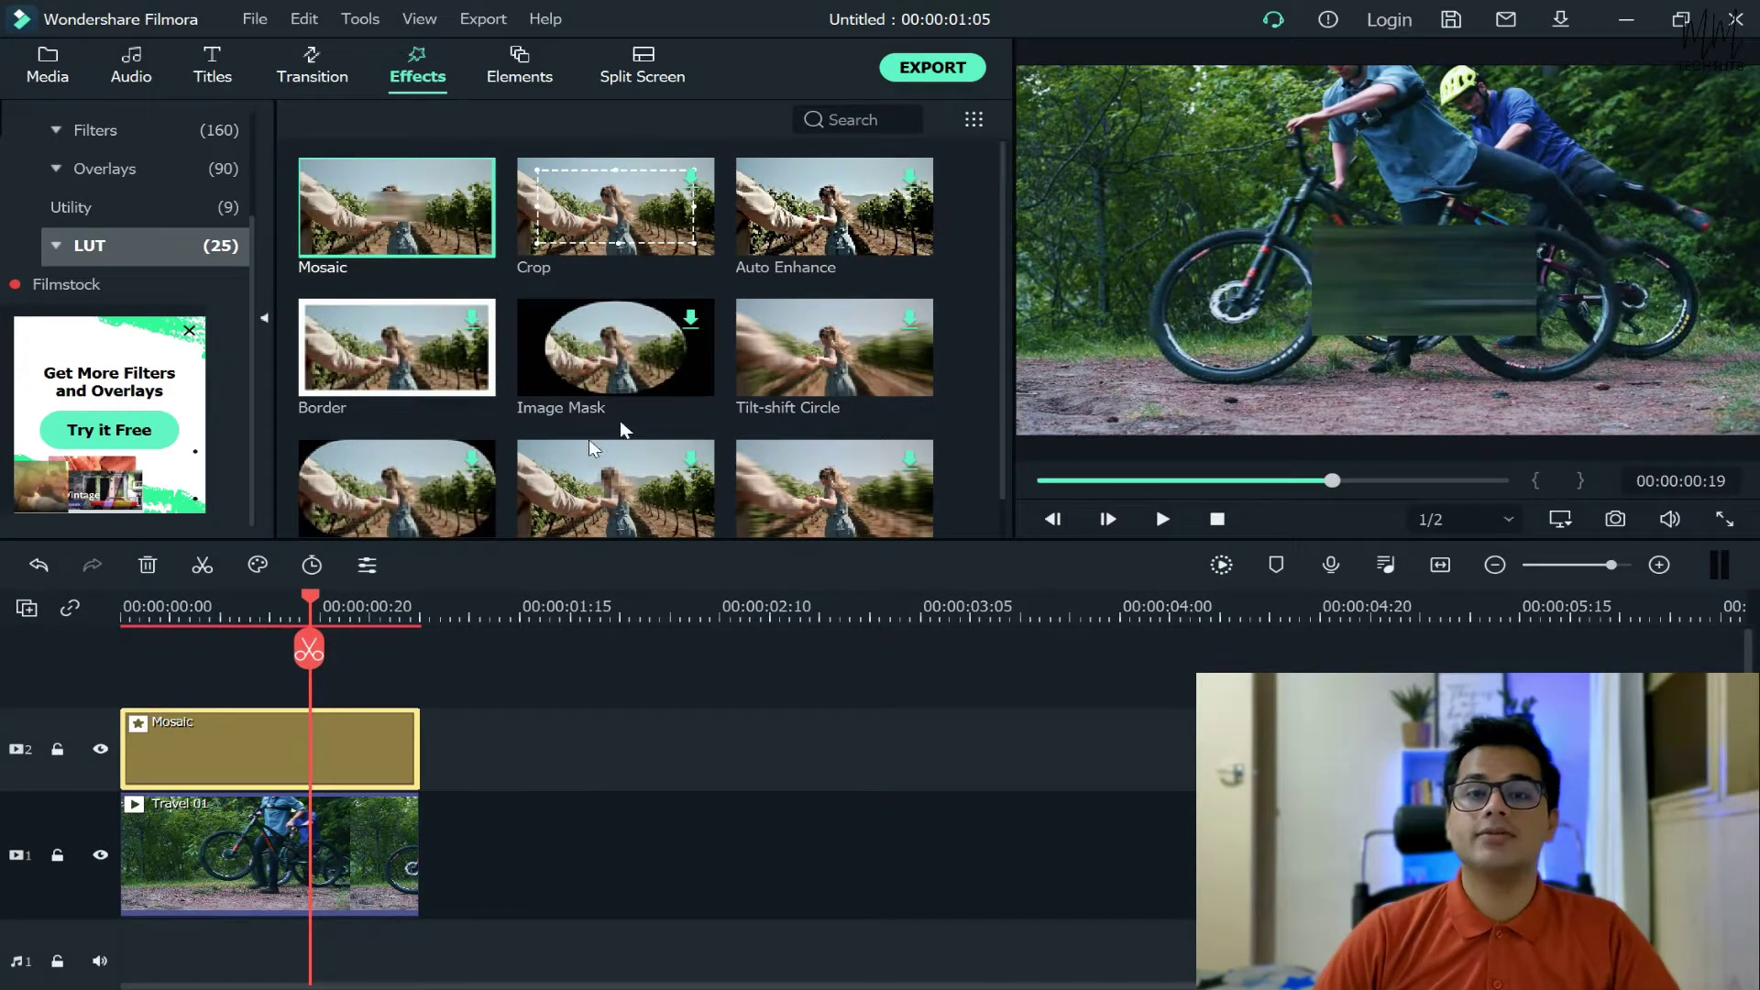
pyautogui.click(1362, 296)
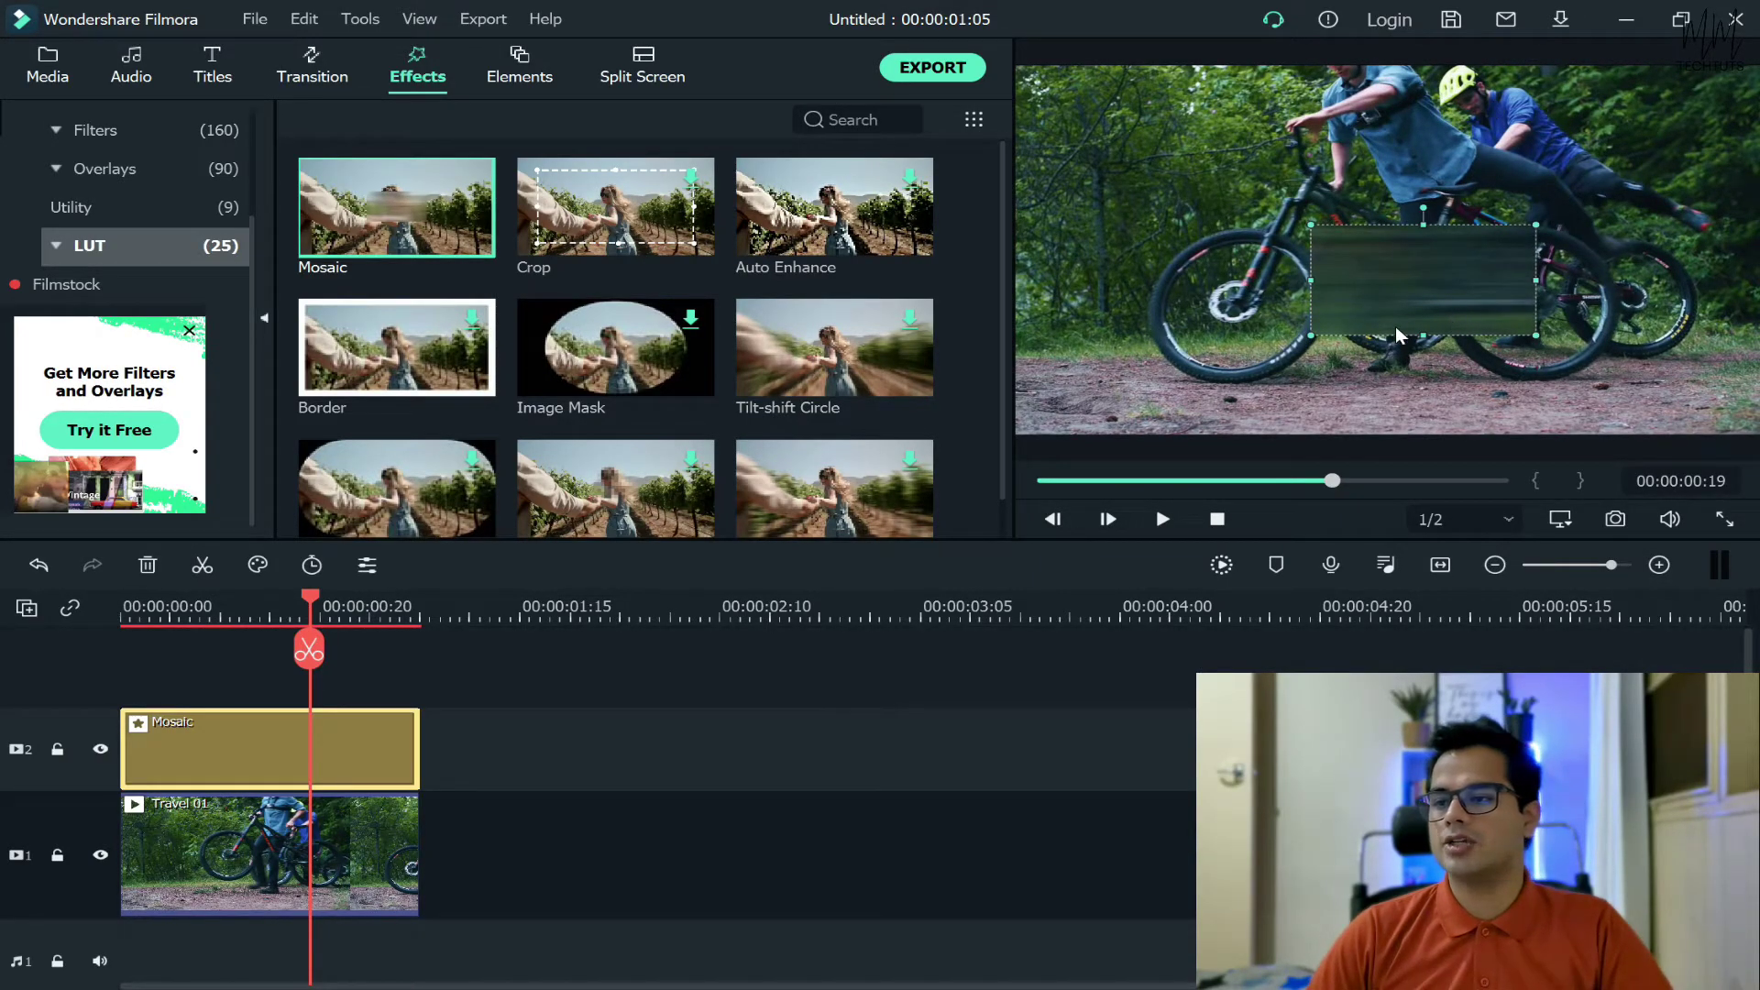
pyautogui.moveTo(1439, 290); pyautogui.dragTo(1496, 113)
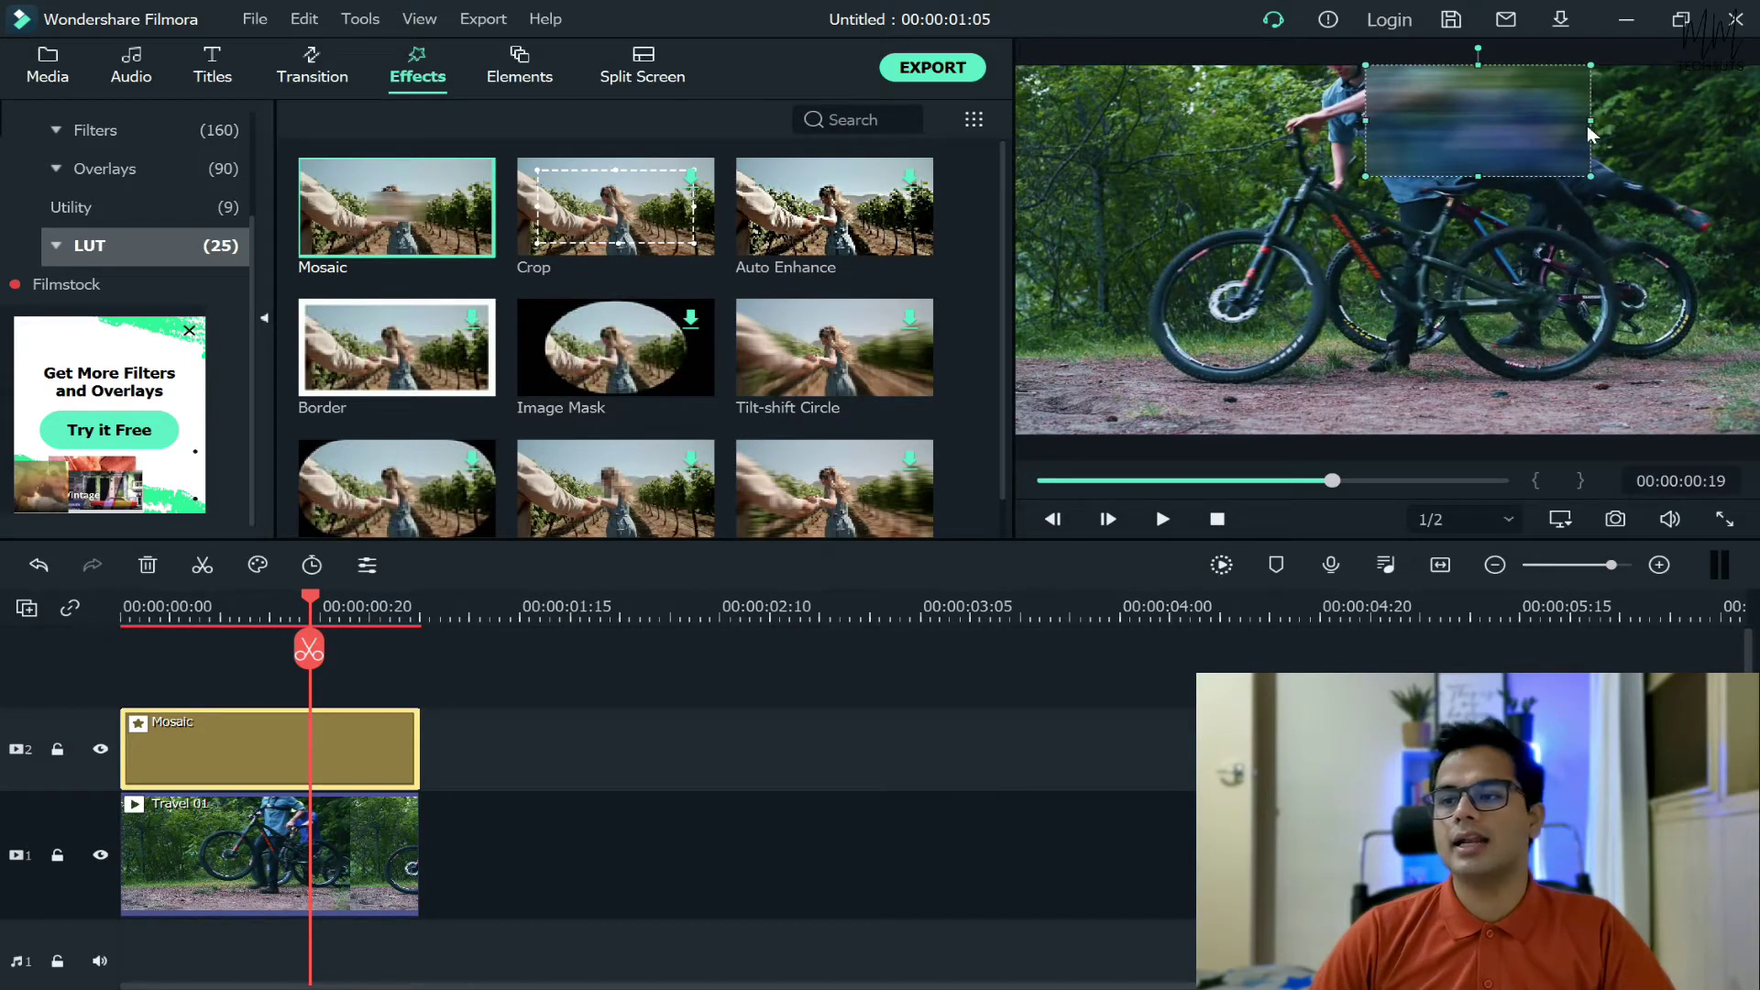
pyautogui.moveTo(1591, 124); pyautogui.dragTo(1472, 96)
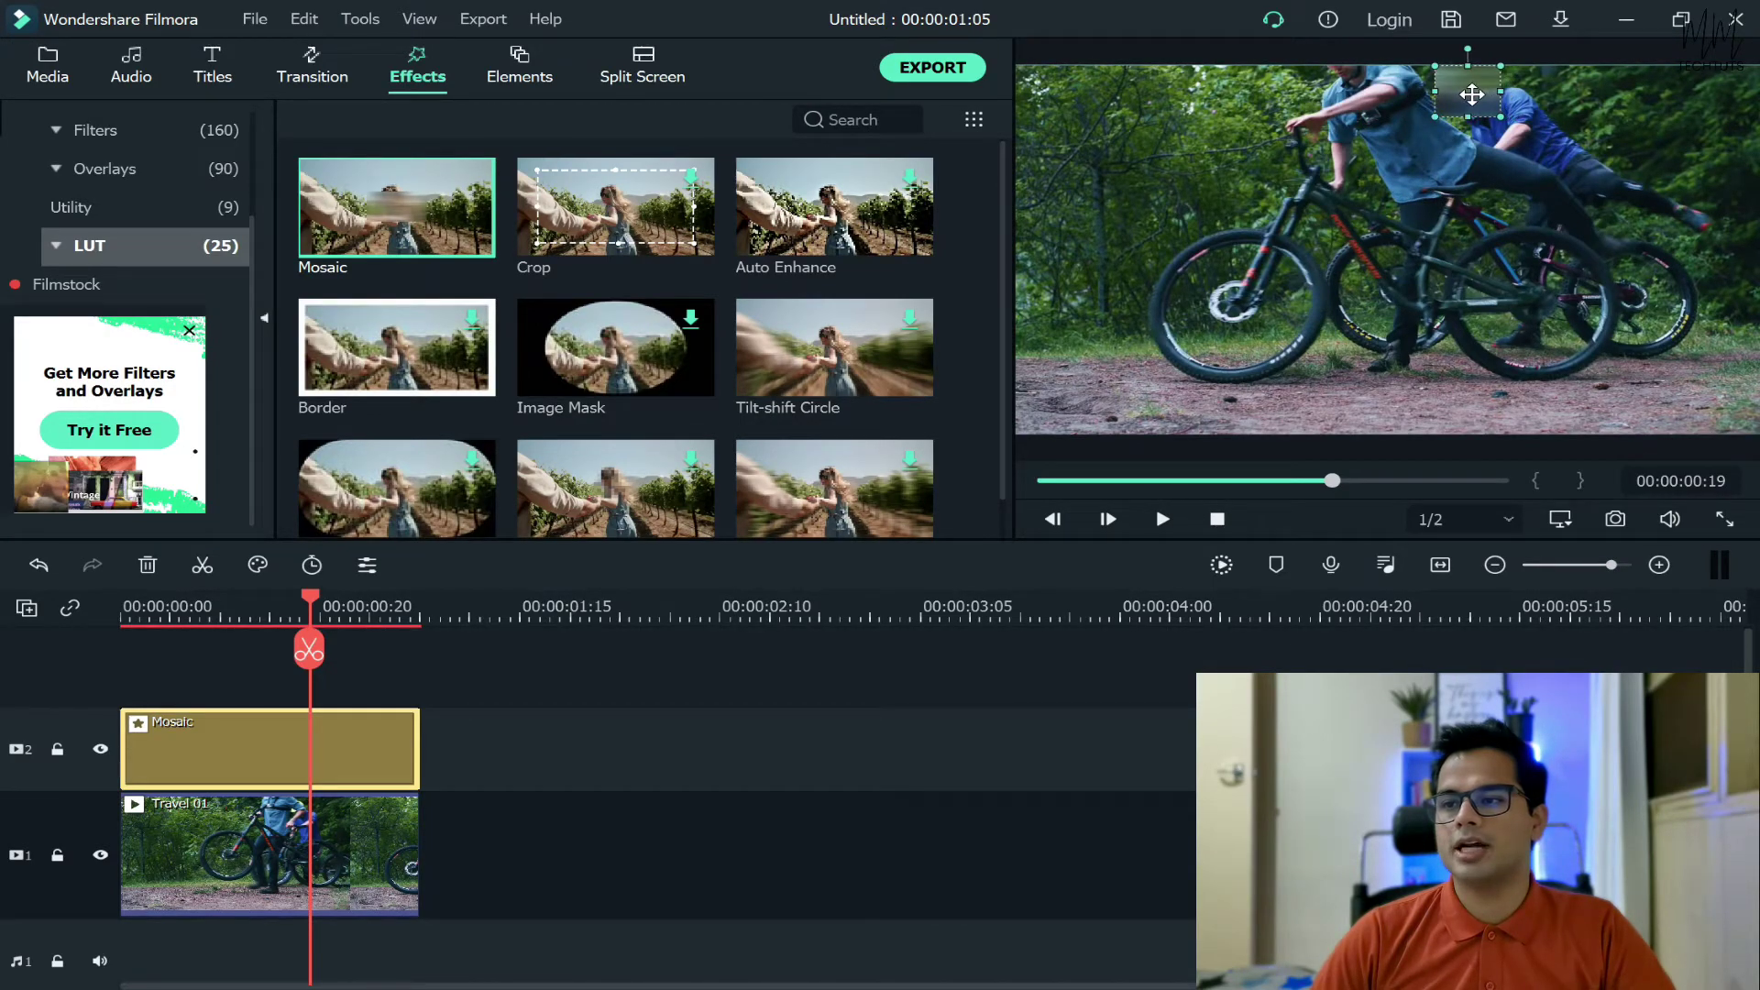
pyautogui.click(1238, 60)
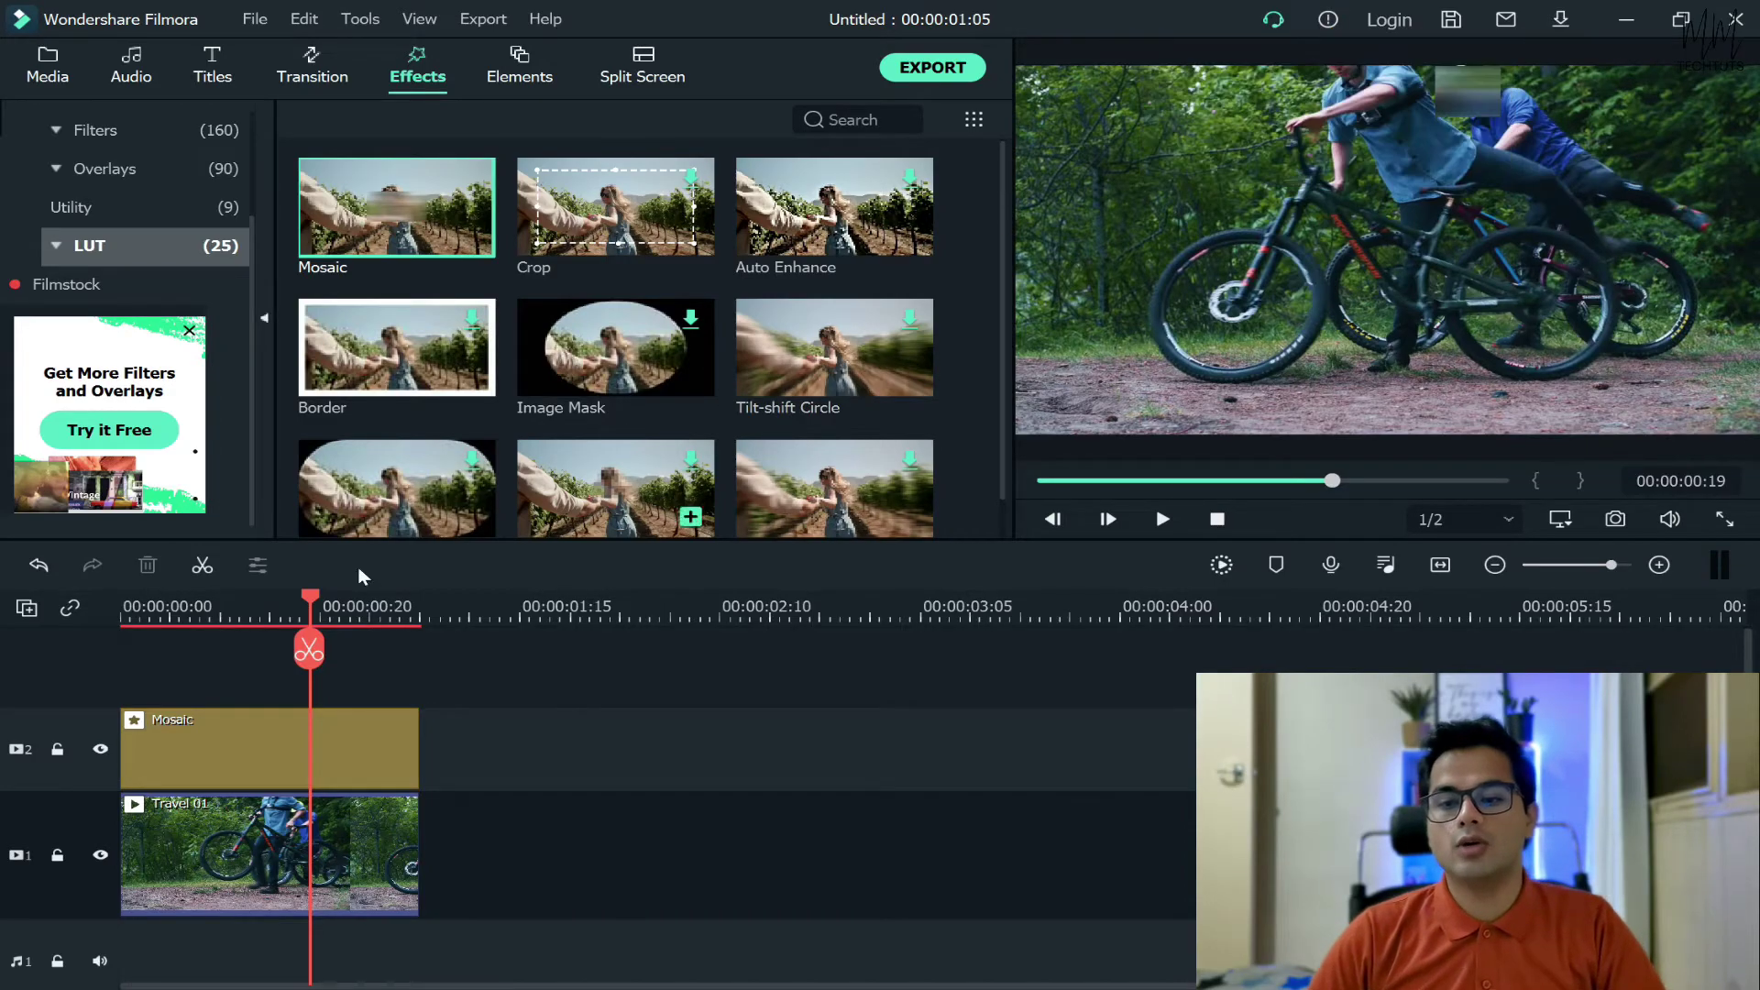
# Split the Mosaic clip at the playhead, then undo so it stays whole
pyautogui.click(271, 775)
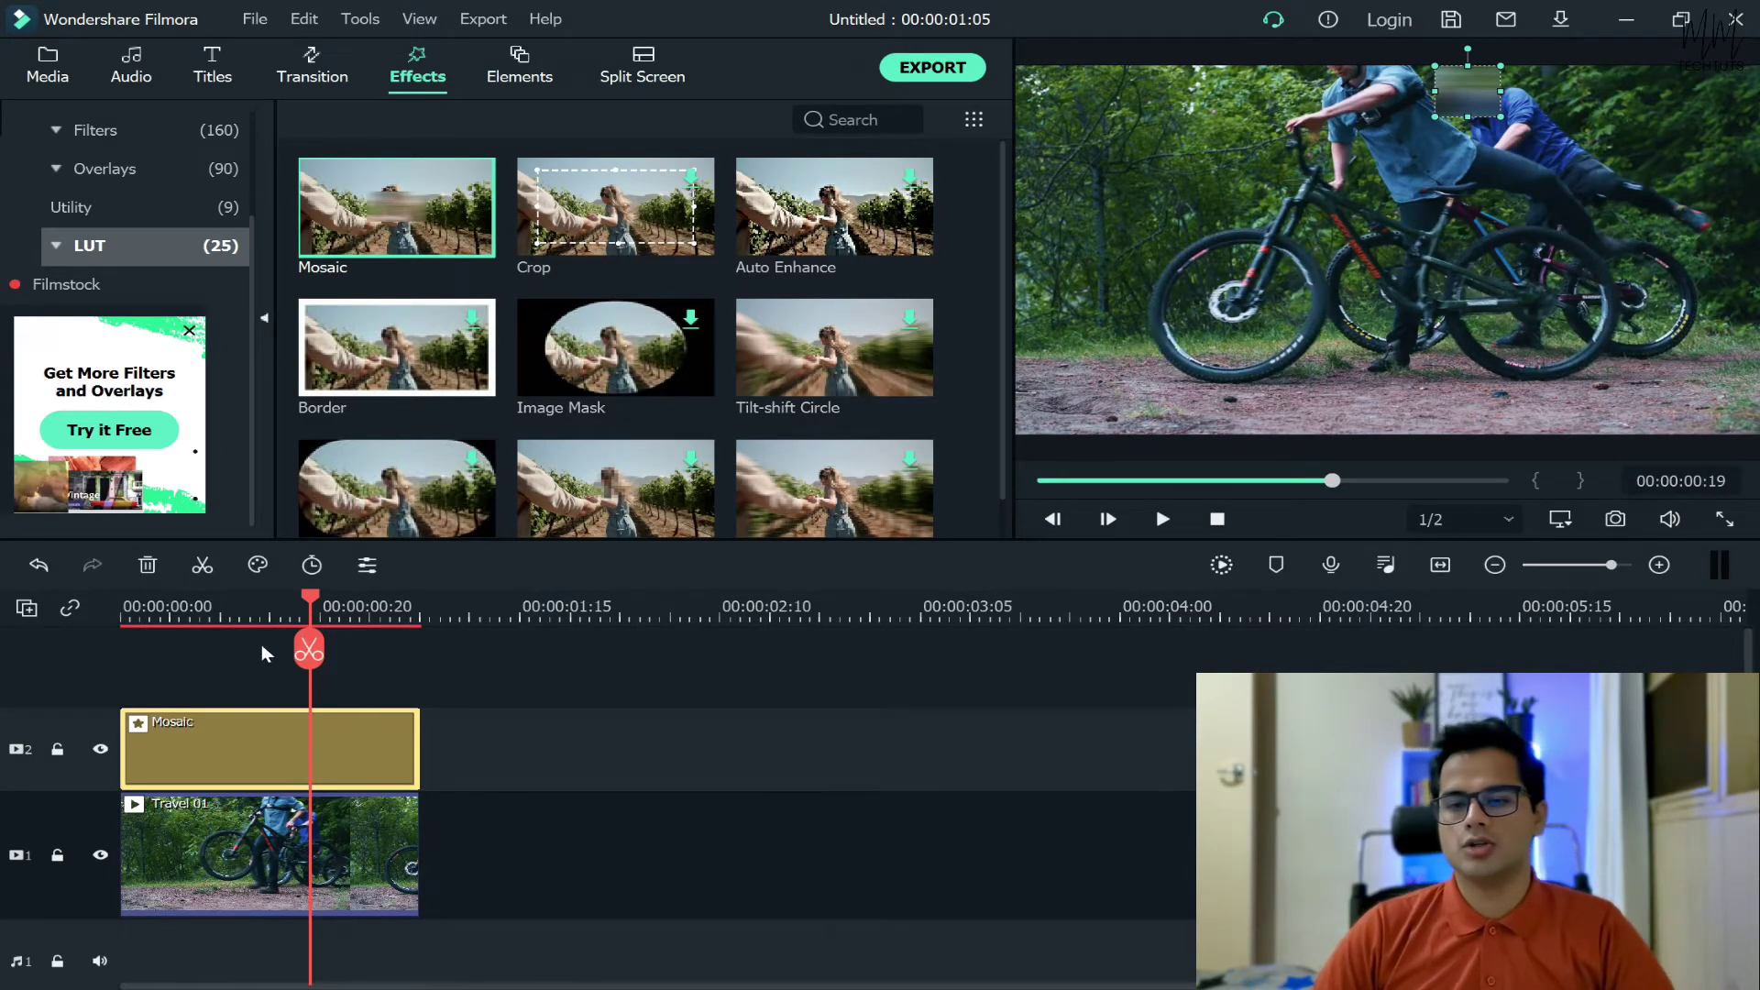
pyautogui.click(309, 652)
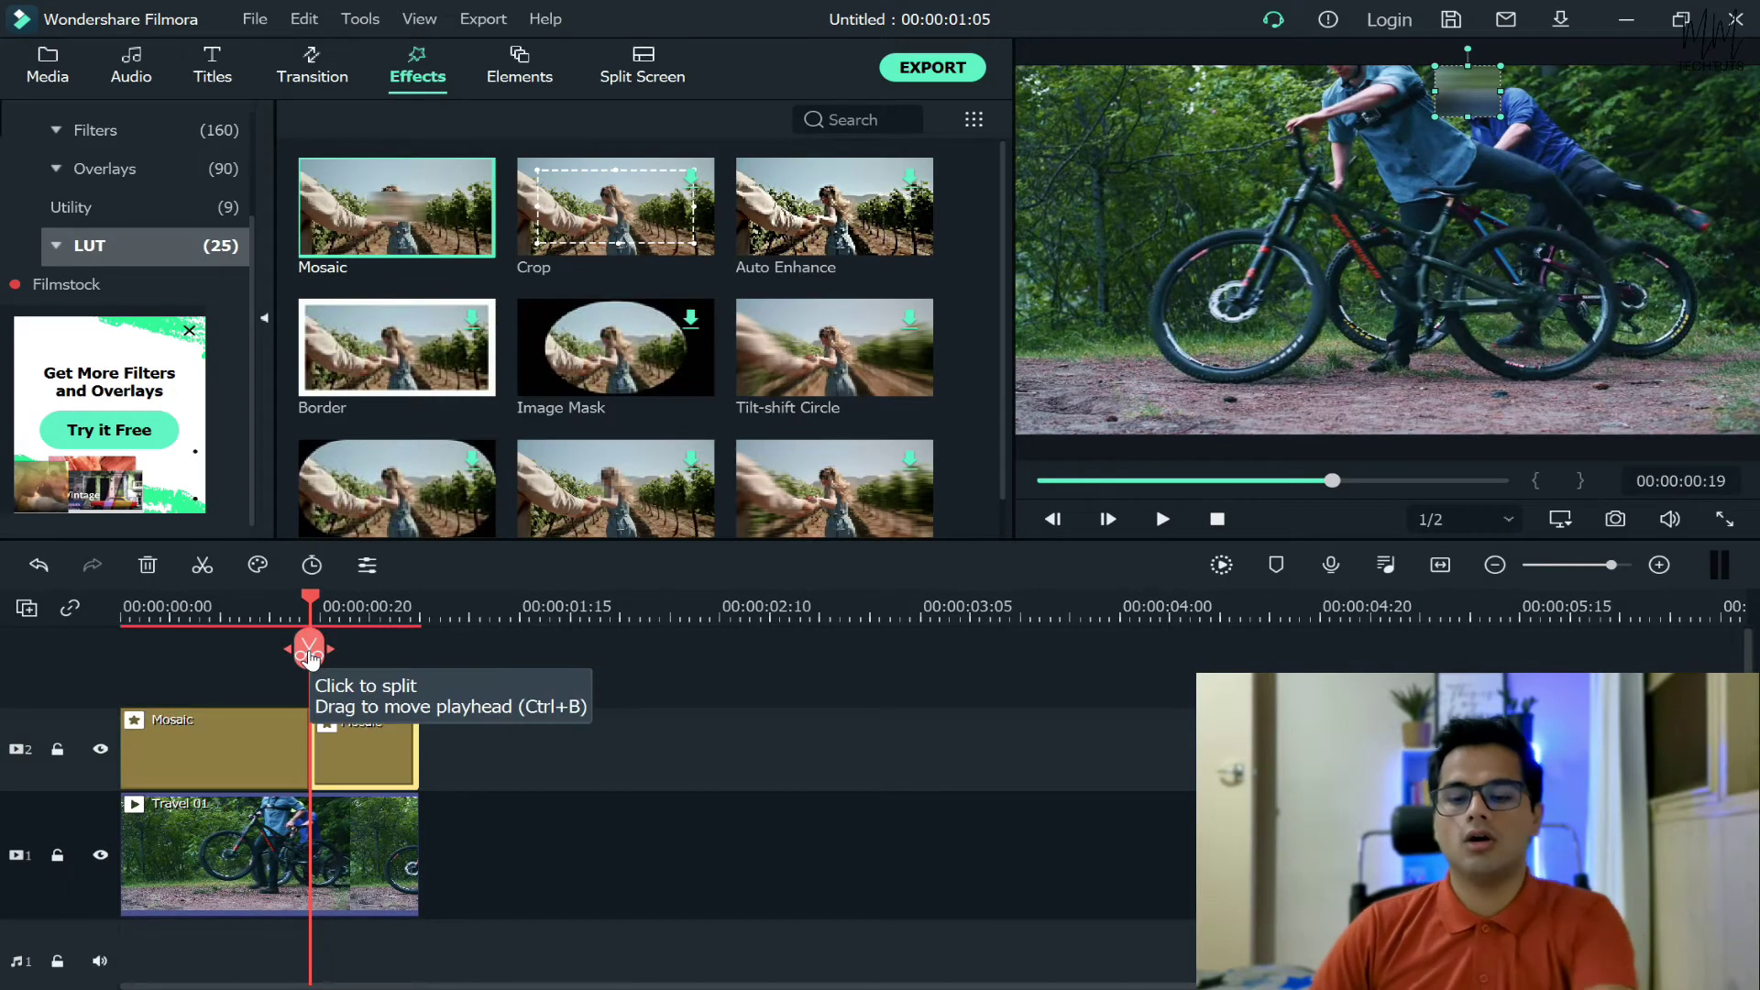
pyautogui.hotkey('ctrl', 'z')
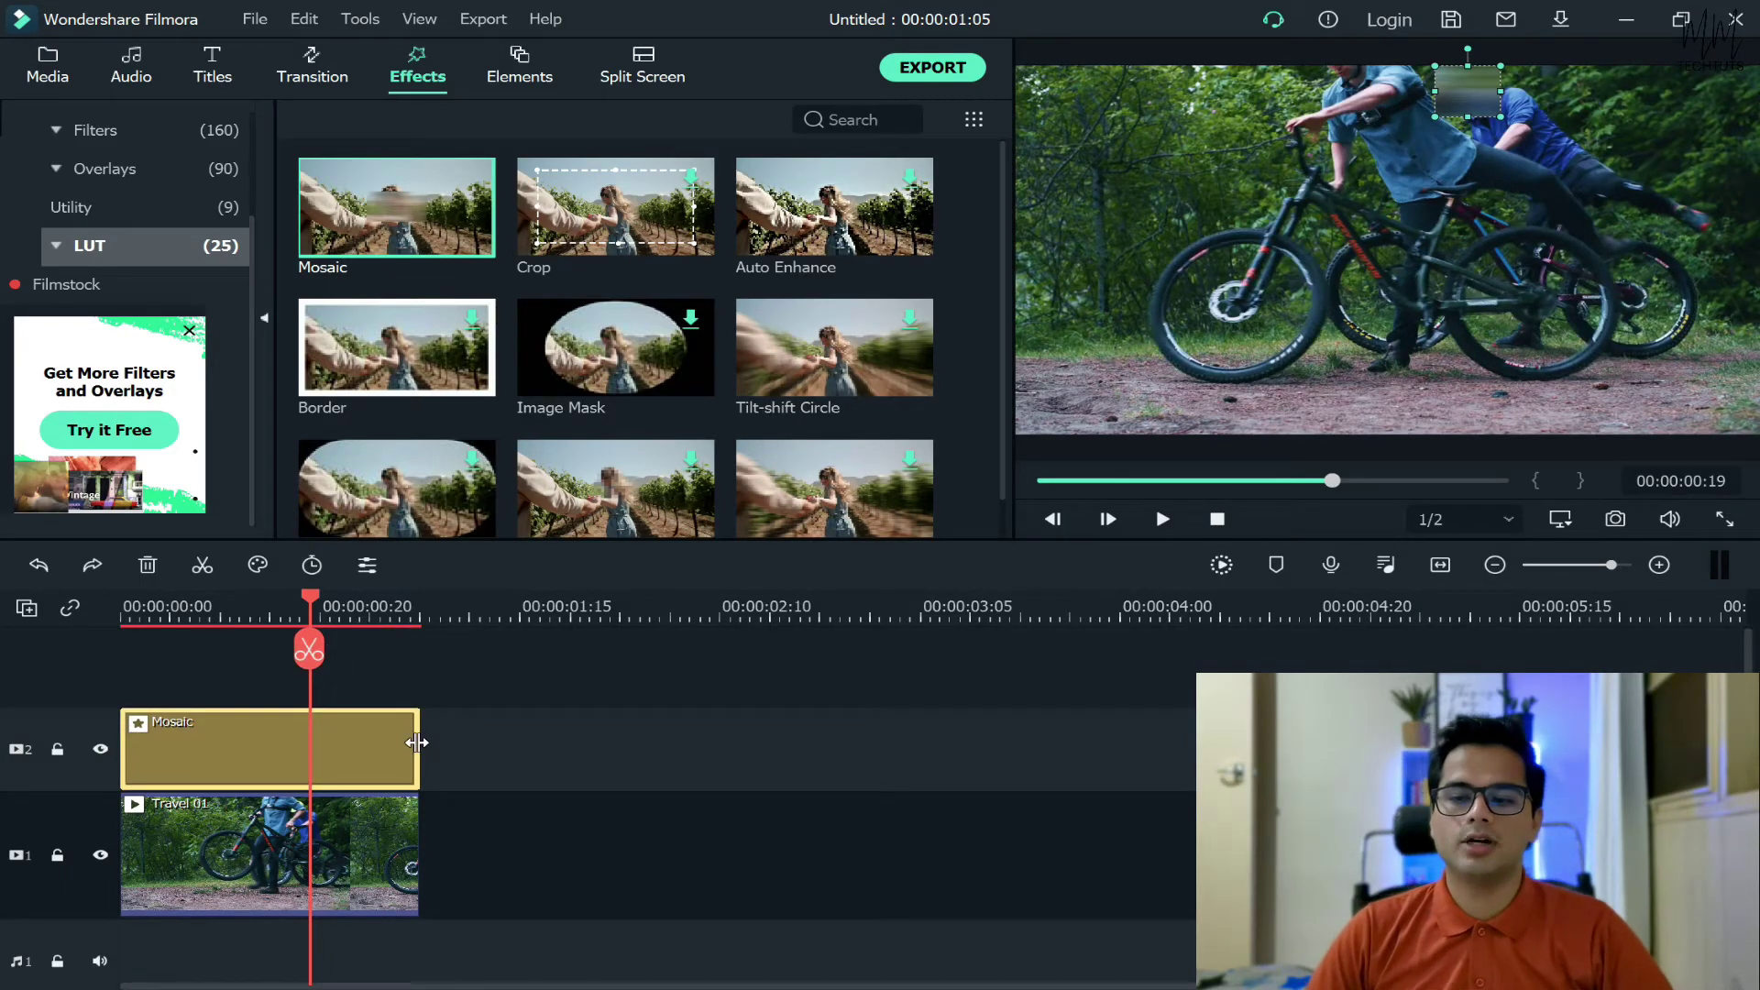